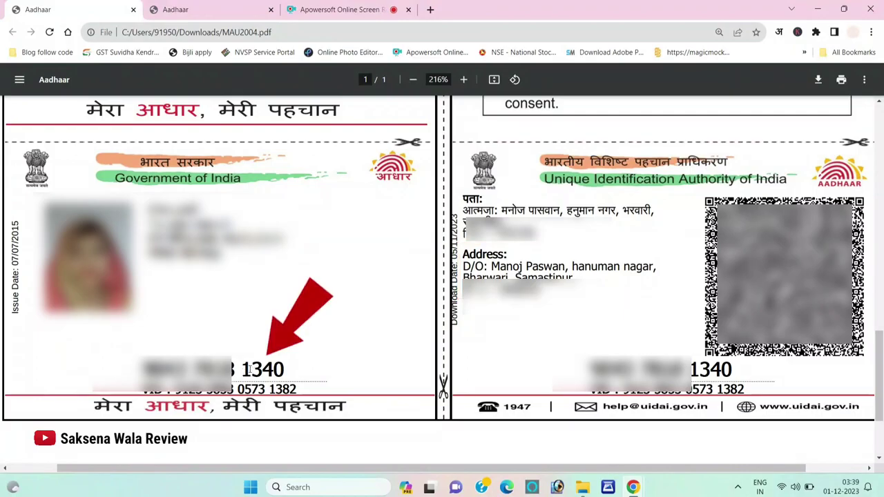
- Switch to the newer downloaded e-Aadhaar PDF and look over the card's front and back
{"action": "left_click", "coordinate": [175, 10]}
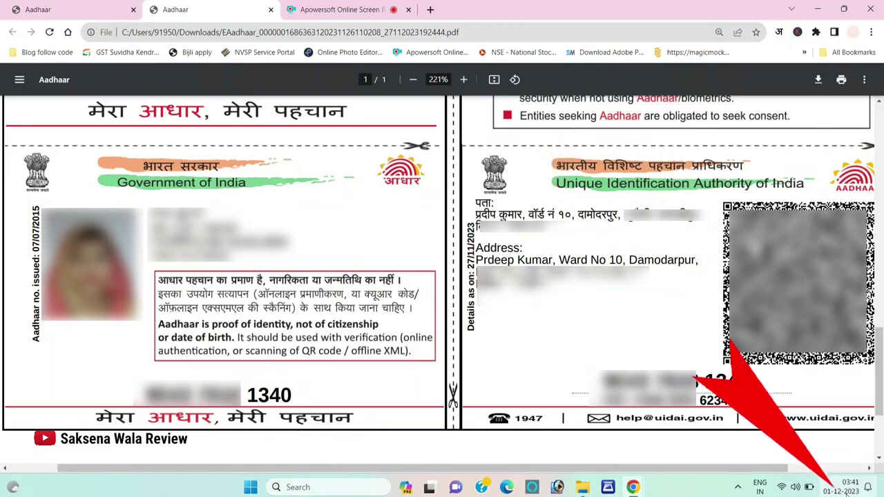
{"action": "mouse_move", "coordinate": [851, 492]}
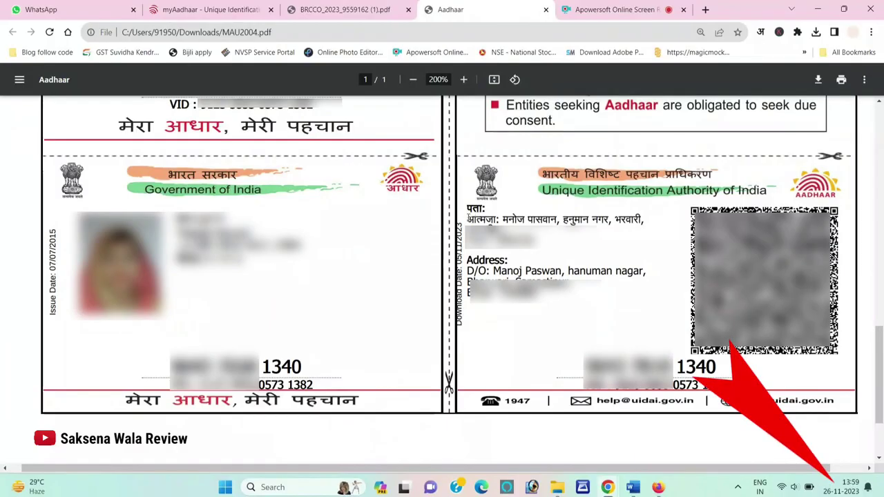
- Highlight the card's current address, then switch to the BRCCO residence certificate PDF
{"action": "left_click_drag", "start_coordinate": [466, 219], "coordinate": [486, 271]}
{"action": "left_click", "coordinate": [503, 267]}
{"action": "left_click", "coordinate": [486, 270]}
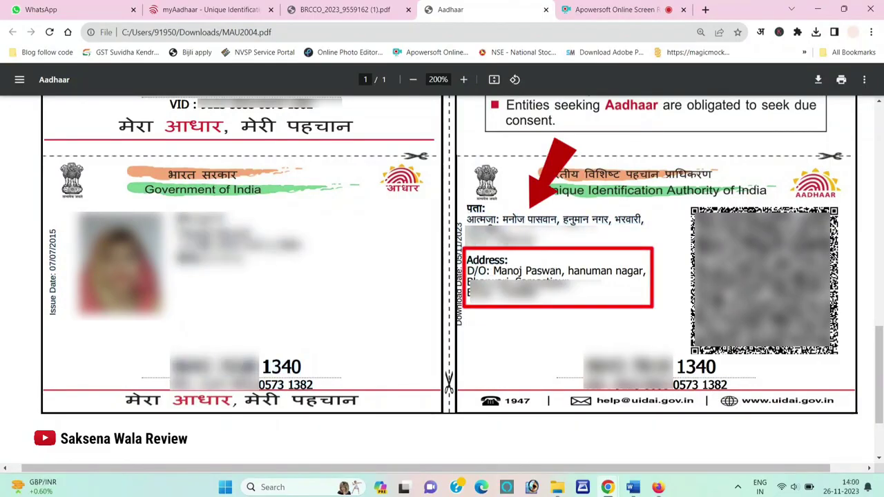
{"action": "left_click", "coordinate": [344, 11]}
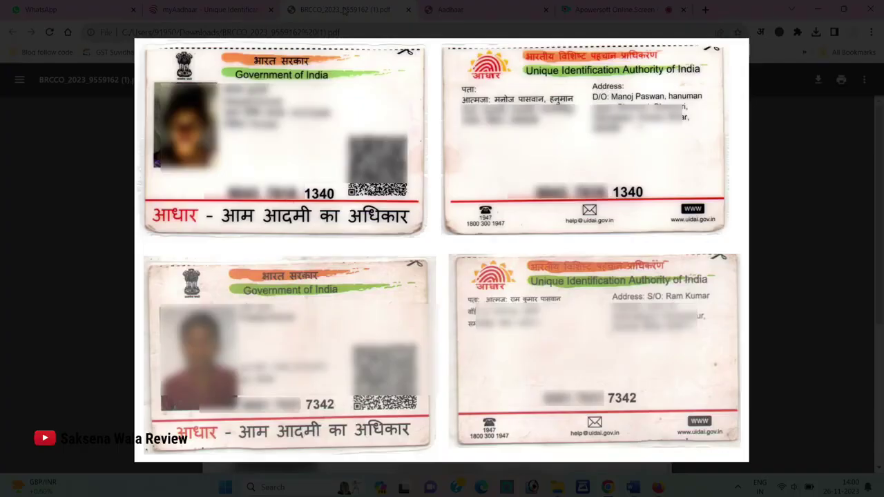
- Bring up the myAadhaar site, show its full web address, and go to Login
{"action": "left_click", "coordinate": [238, 5]}
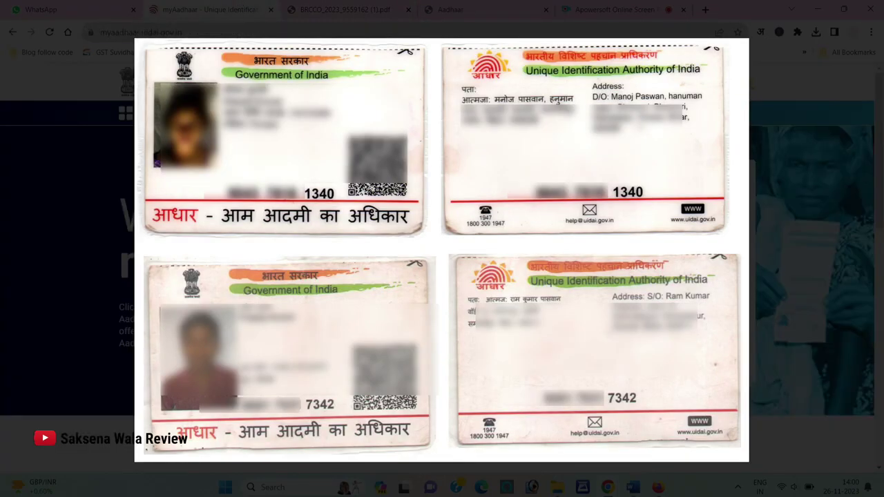
{"action": "left_click", "coordinate": [138, 32]}
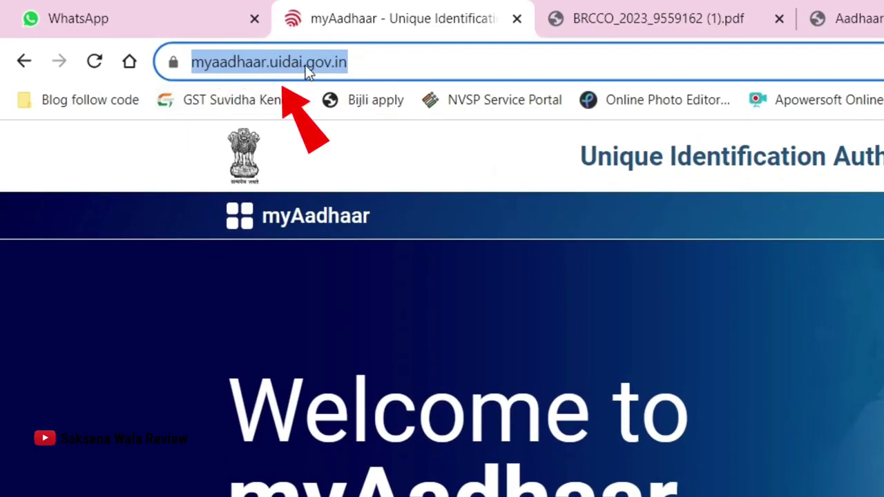
{"action": "left_click", "coordinate": [357, 63]}
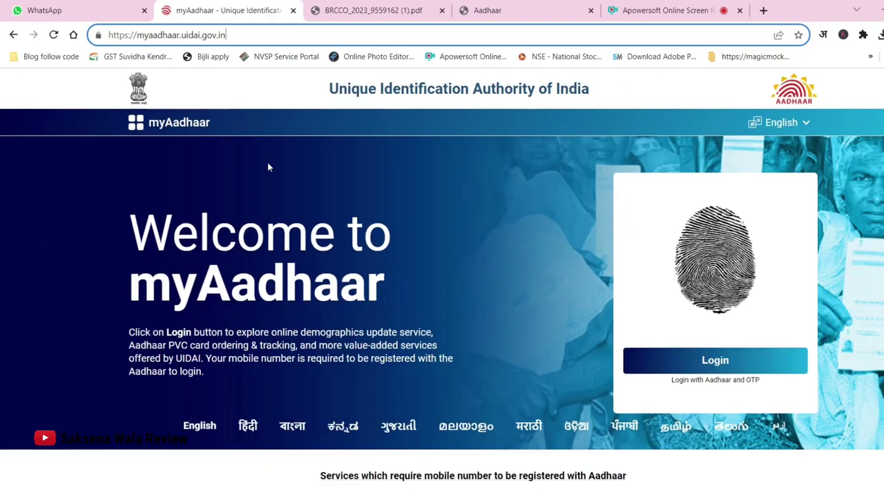
{"action": "left_click", "coordinate": [470, 291]}
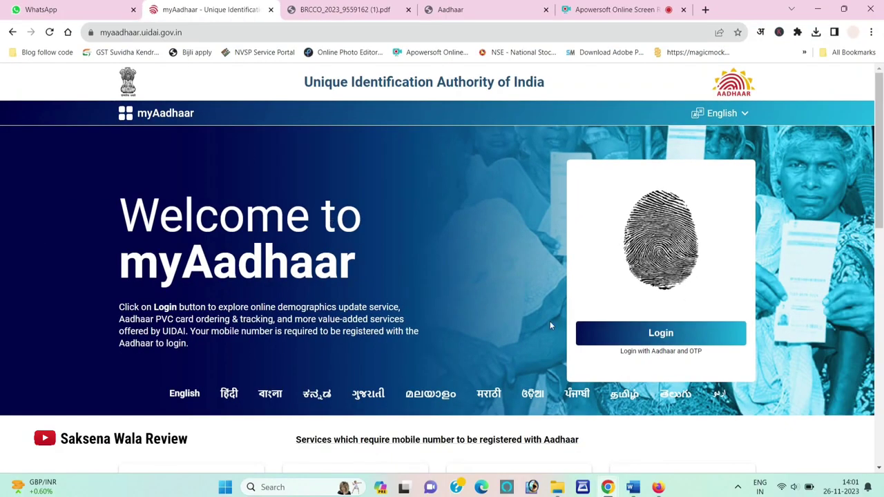
{"action": "left_click", "coordinate": [658, 337]}
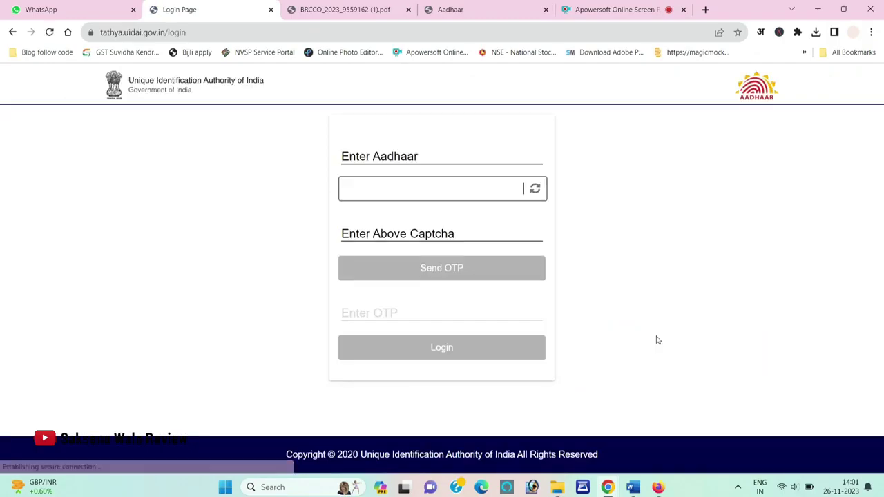
- Paste the Aadhaar number, fill in the captcha, and request a login OTP
{"action": "left_click", "coordinate": [414, 156]}
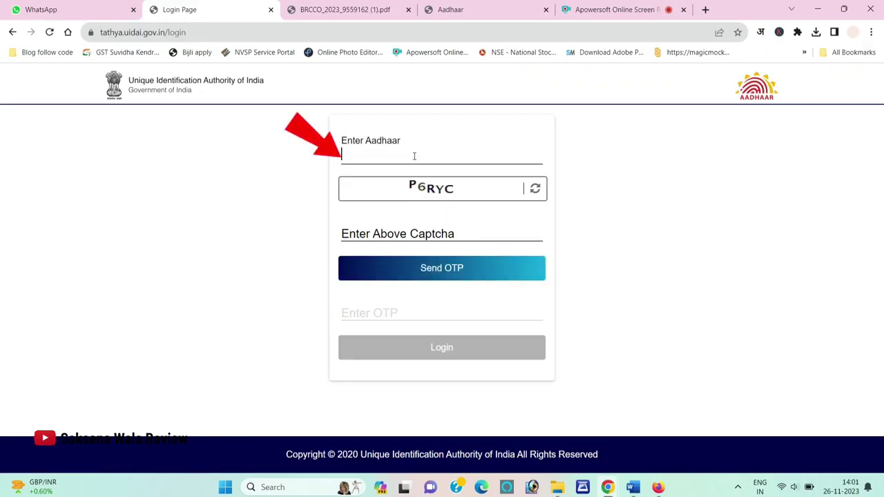
{"action": "key", "text": "ctrl+v"}
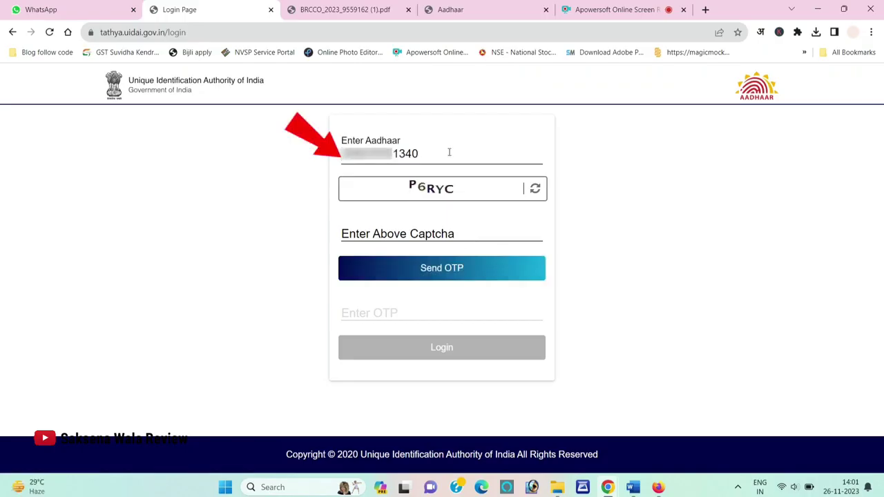
{"action": "left_click", "coordinate": [442, 232]}
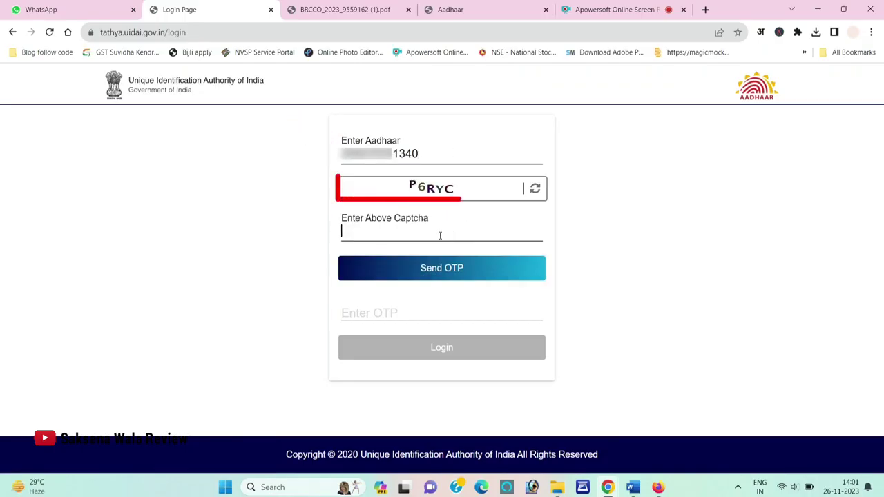
{"action": "type", "text": "P"}
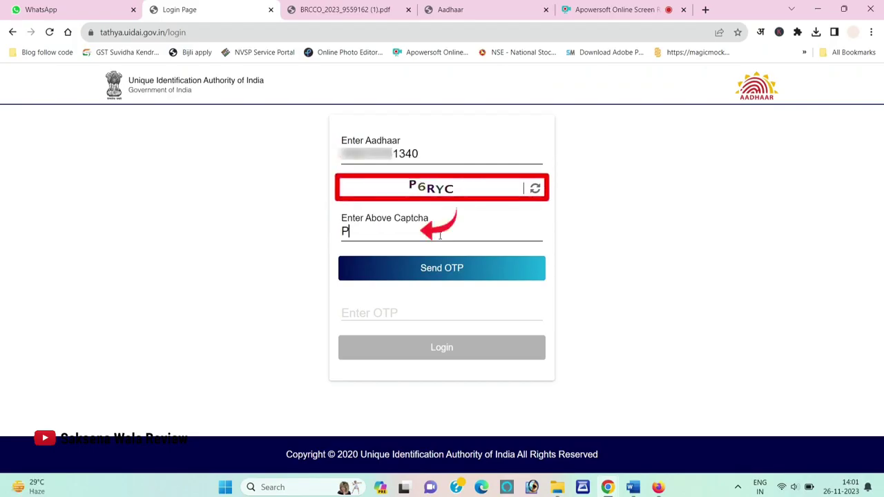
{"action": "type", "text": "6RYC"}
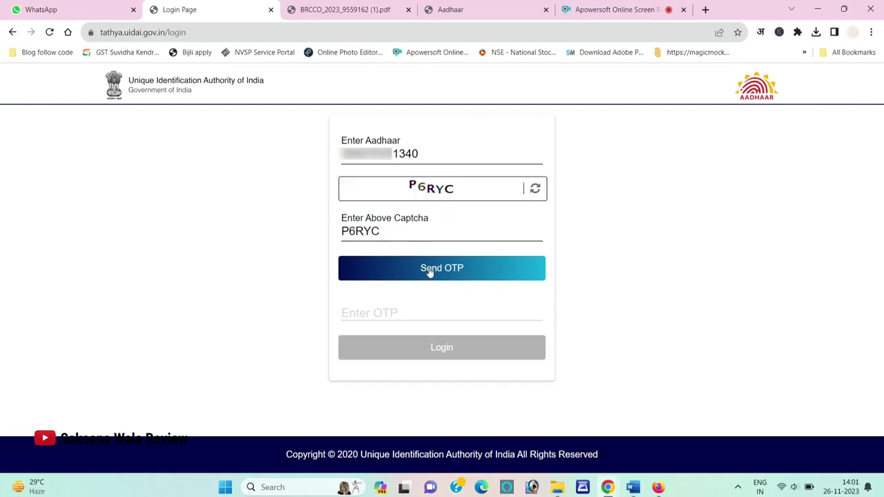
{"action": "left_click", "coordinate": [429, 270]}
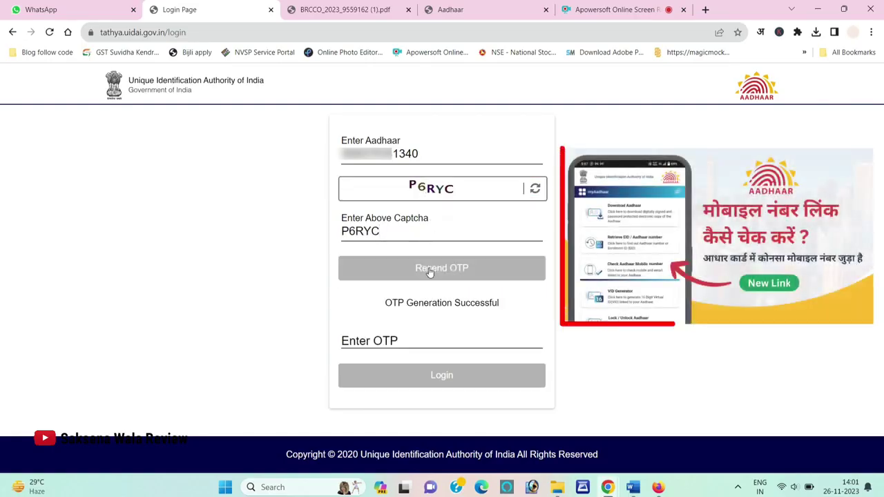
- Enter the received OTP and log in to the myAadhaar account
{"action": "left_click_drag", "start_coordinate": [380, 315], "coordinate": [505, 315]}
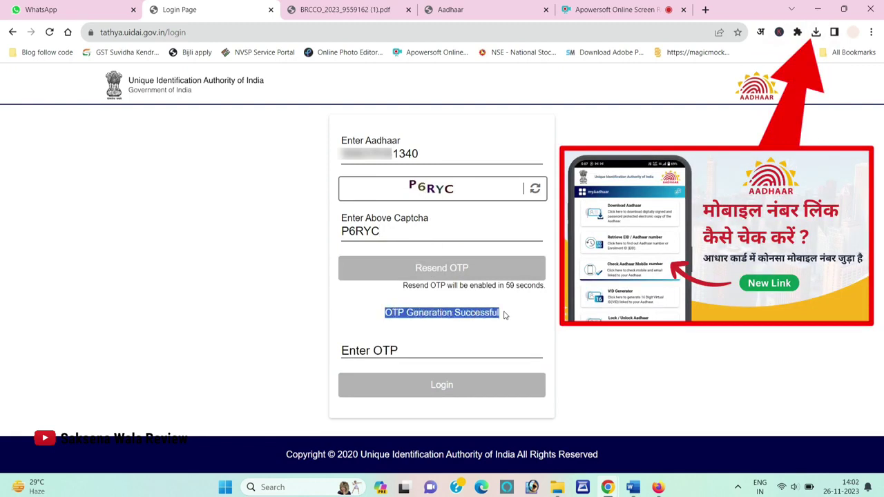
{"action": "left_click", "coordinate": [421, 342]}
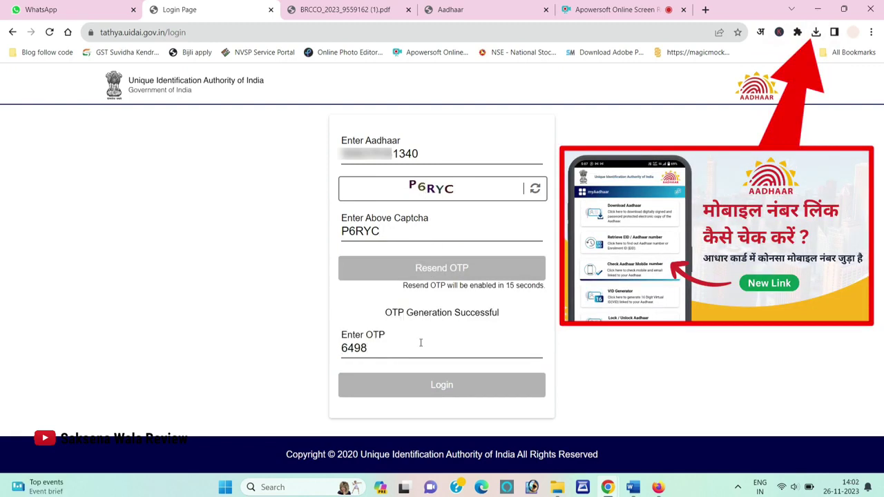
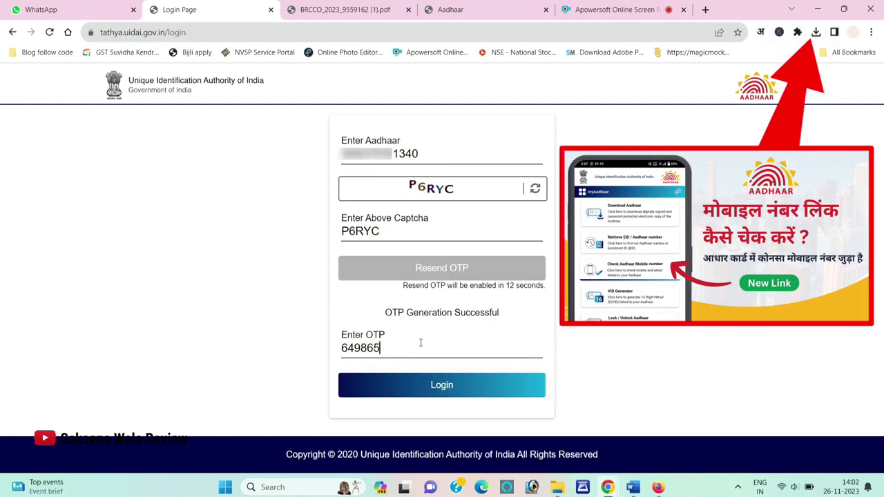
{"action": "left_click", "coordinate": [431, 386]}
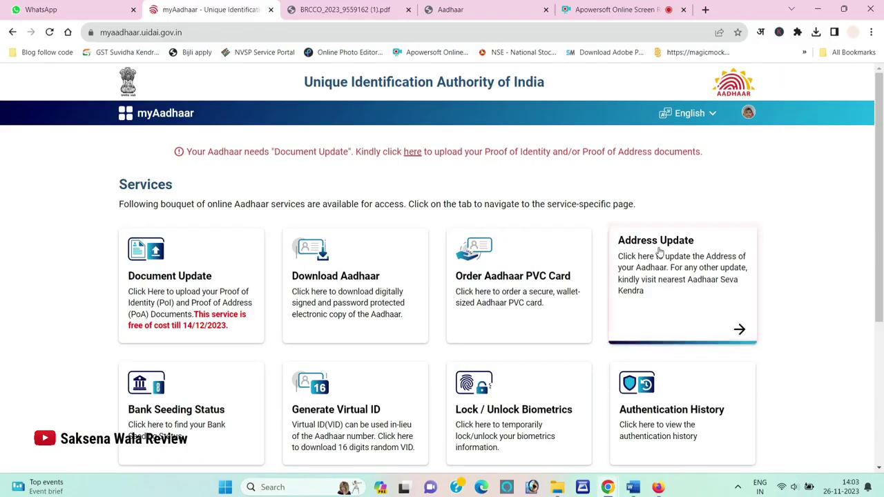
- Choose Address Update online, select Address as the field to update, and proceed to the form
{"action": "left_click", "coordinate": [660, 253]}
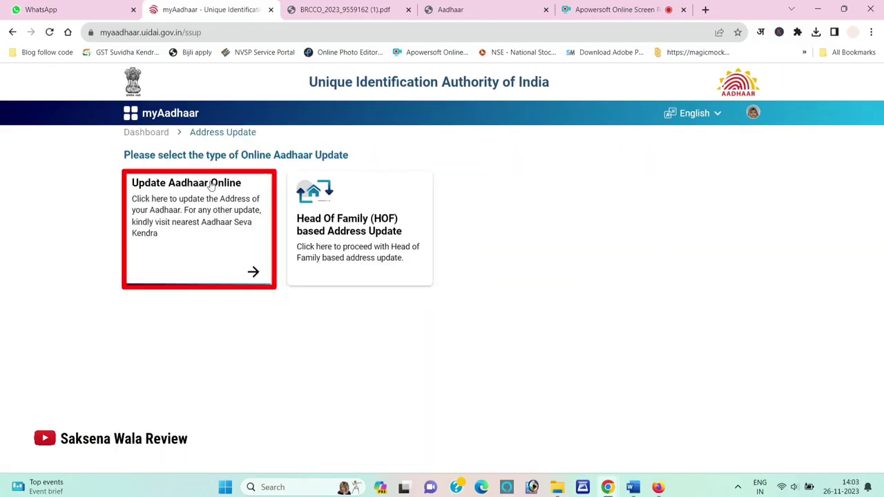
{"action": "left_click", "coordinate": [178, 199]}
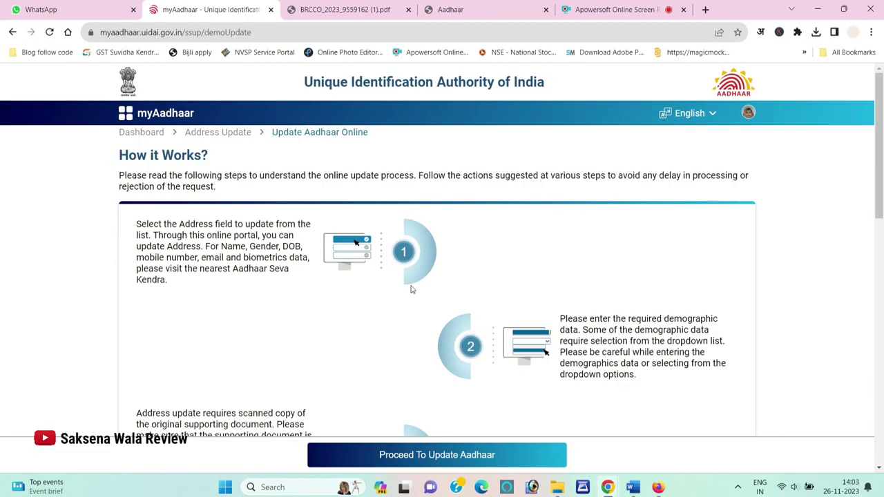
{"action": "scroll", "coordinate": [372, 259], "scroll_direction": "down", "scroll_amount": 8}
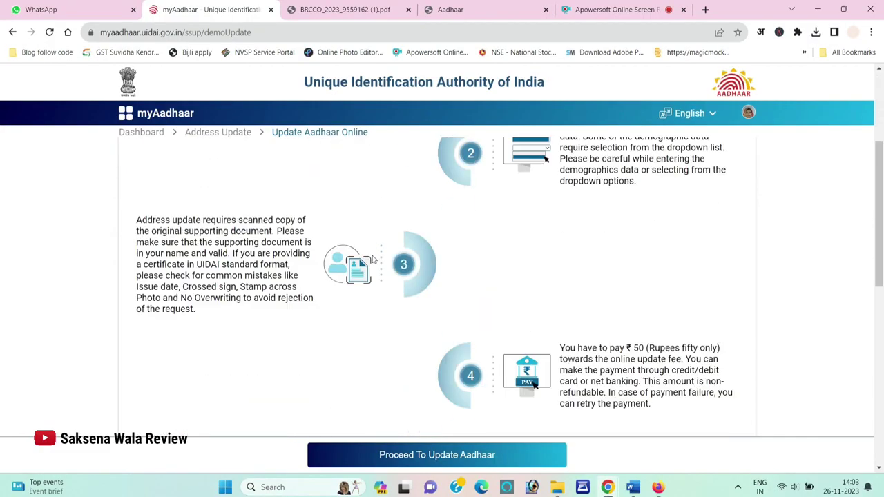
{"action": "scroll", "coordinate": [372, 259], "scroll_direction": "down", "scroll_amount": 2}
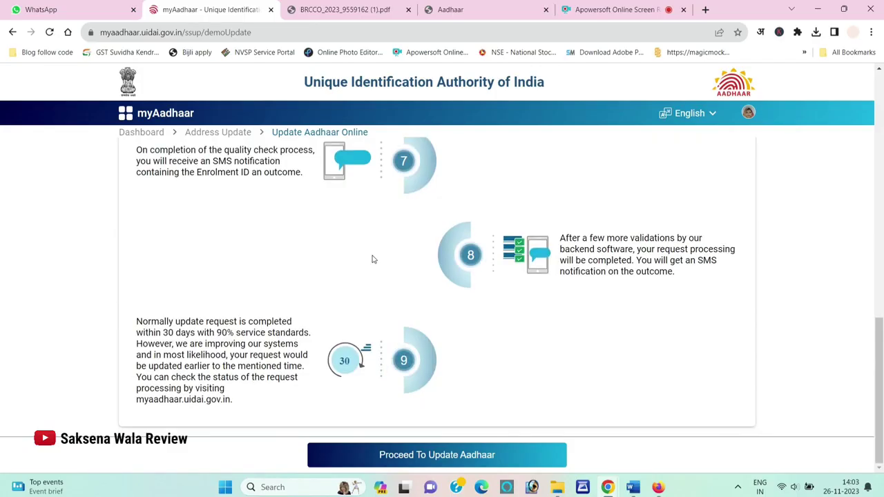
{"action": "left_click", "coordinate": [435, 457]}
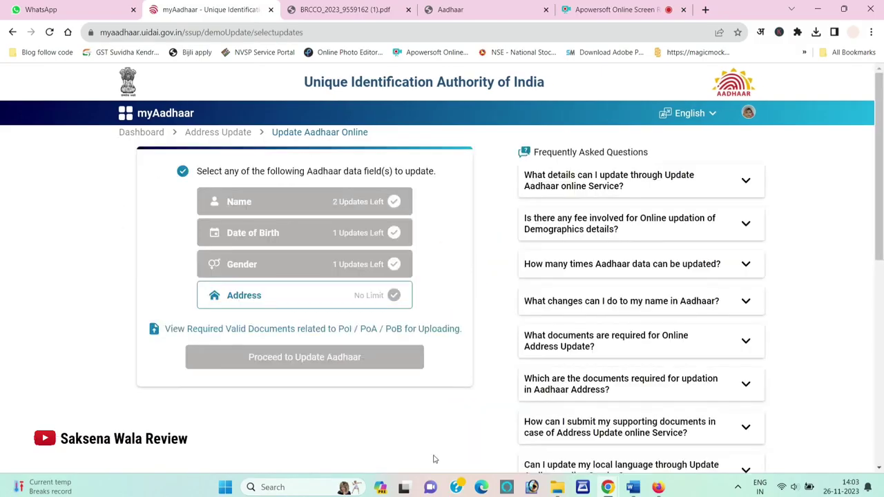
{"action": "left_click", "coordinate": [312, 299]}
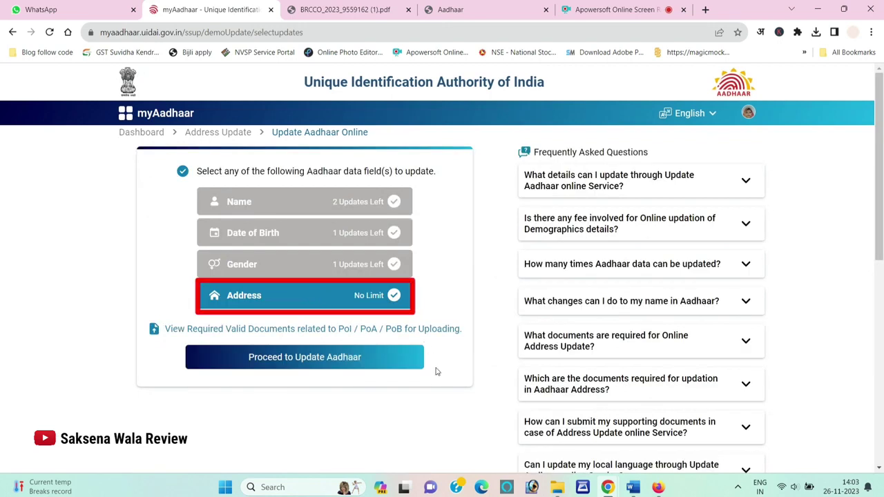
{"action": "left_click", "coordinate": [316, 358]}
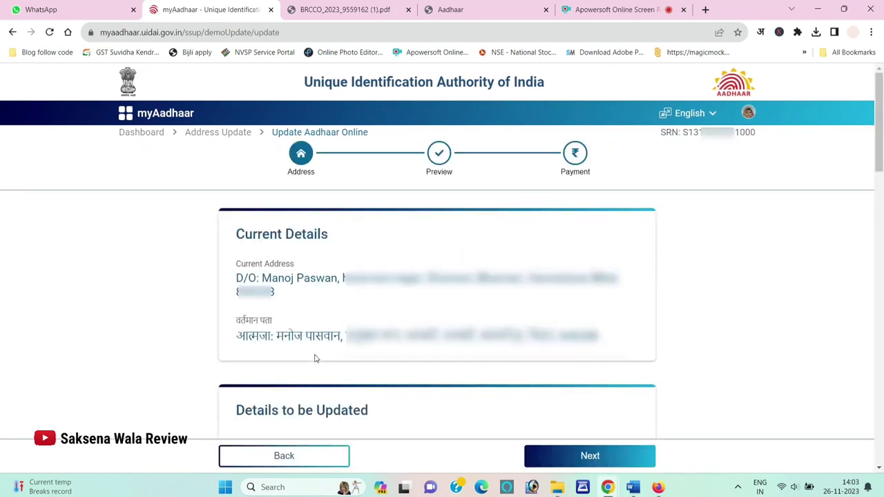
- Enter the relative's name in the Care of field
{"action": "left_click_drag", "start_coordinate": [236, 234], "coordinate": [332, 235]}
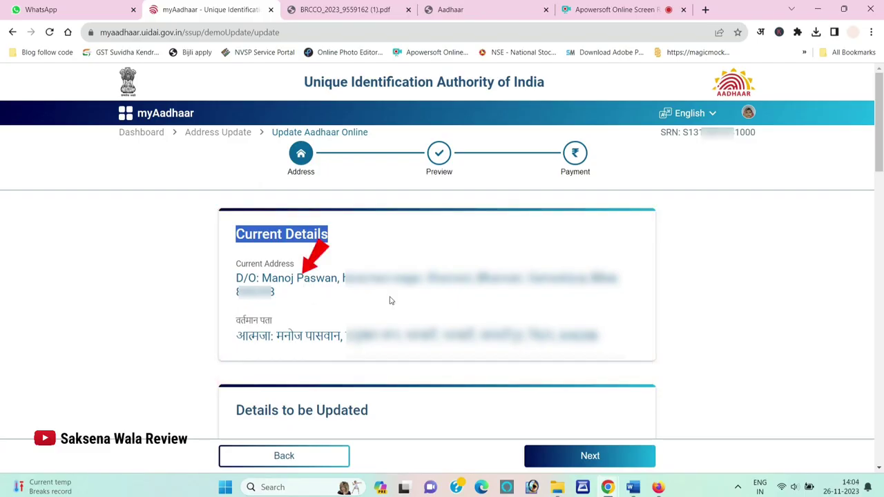
{"action": "scroll", "coordinate": [390, 300], "scroll_direction": "down", "scroll_amount": 3}
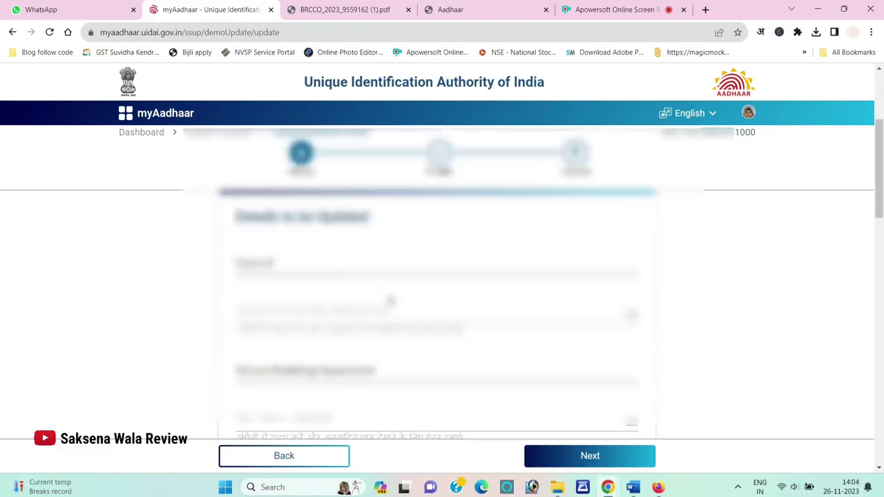
{"action": "left_click", "coordinate": [255, 263]}
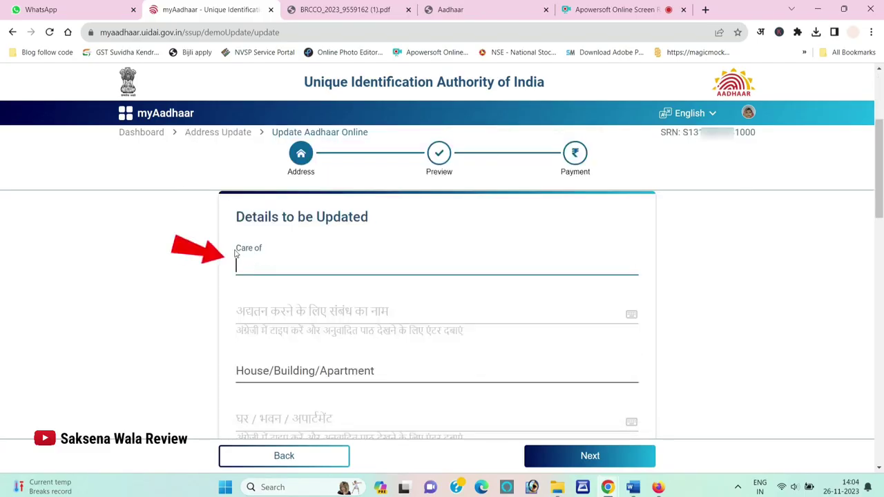
{"action": "left_click", "coordinate": [245, 251]}
{"action": "left_click", "coordinate": [278, 260]}
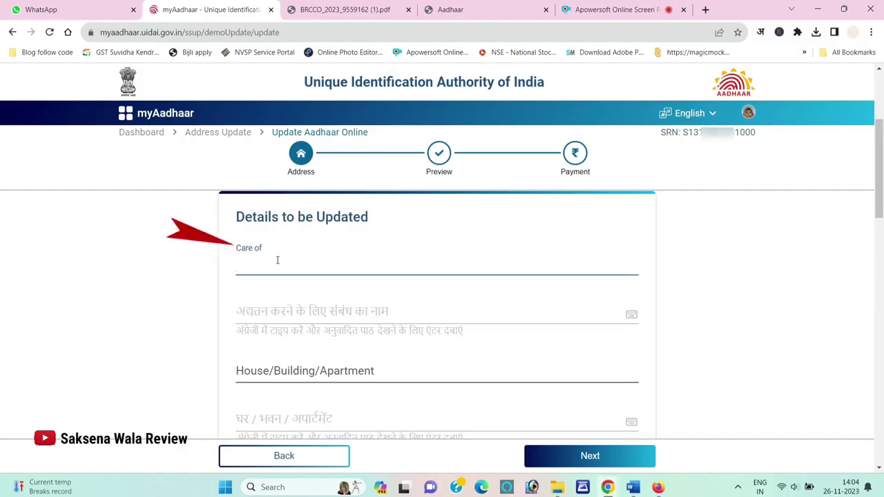
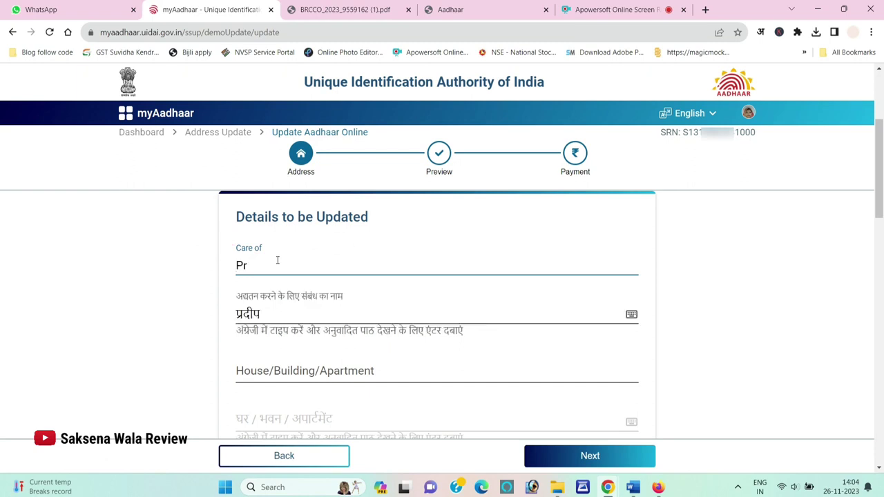
- Check the Hindi version of the care-of name using the on-screen Hindi keyboard
{"action": "left_click", "coordinate": [308, 308]}
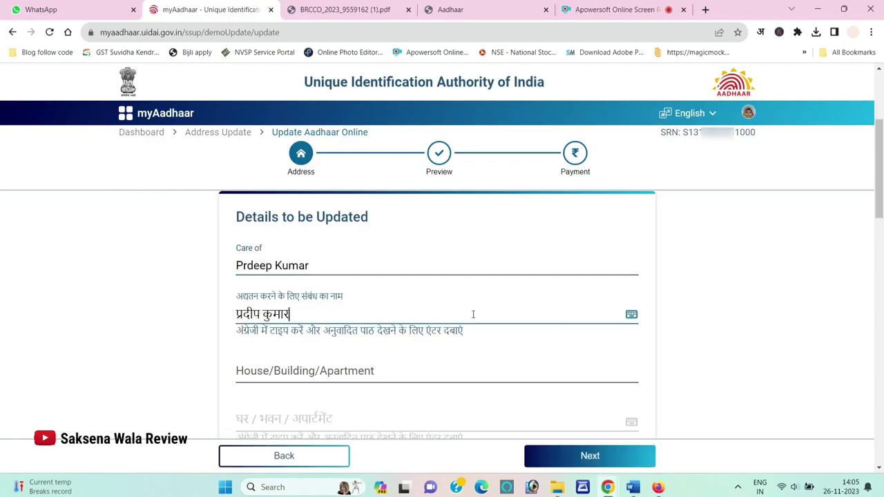
{"action": "left_click", "coordinate": [630, 315]}
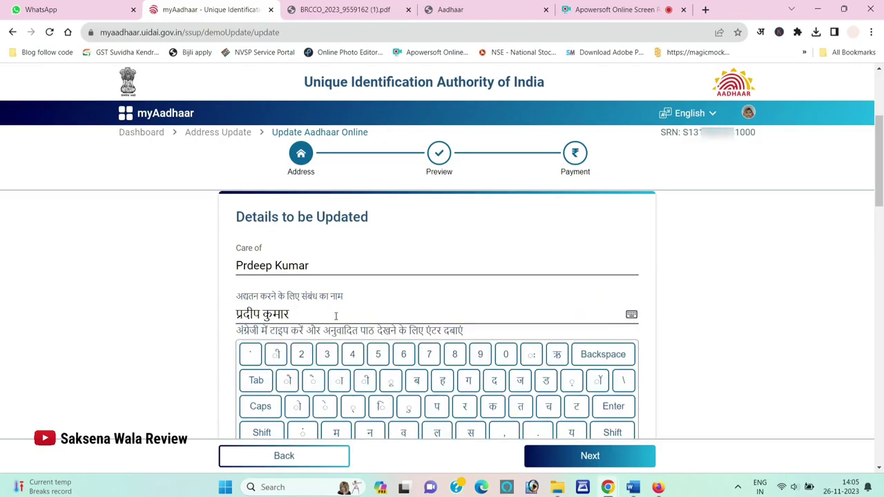
{"action": "left_click", "coordinate": [631, 314]}
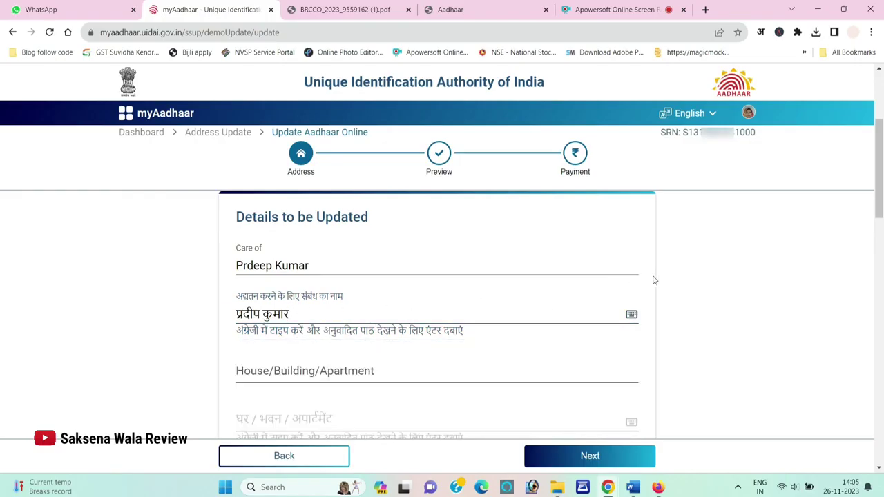
{"action": "scroll", "coordinate": [703, 280], "scroll_direction": "down", "scroll_amount": 3}
{"action": "scroll", "coordinate": [703, 280], "scroll_direction": "down", "scroll_amount": 3}
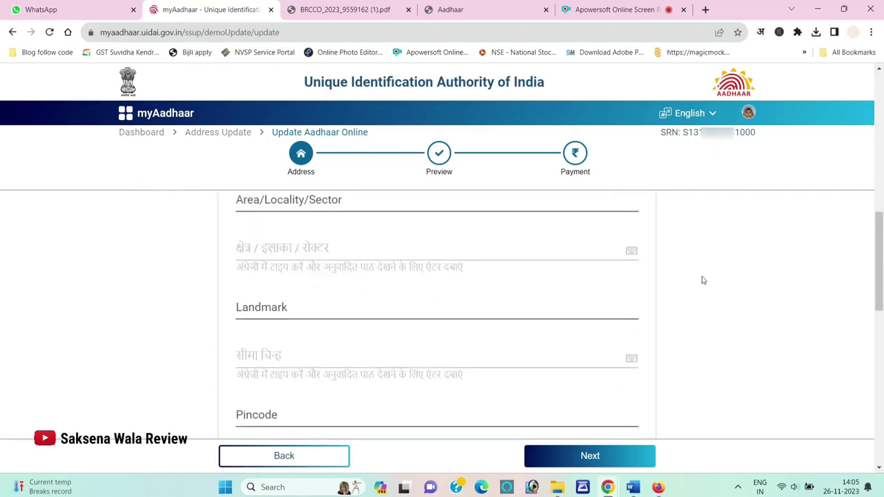
- Start typing the pincode in the address form's Pincode field
{"action": "scroll", "coordinate": [702, 280], "scroll_direction": "down", "scroll_amount": 3}
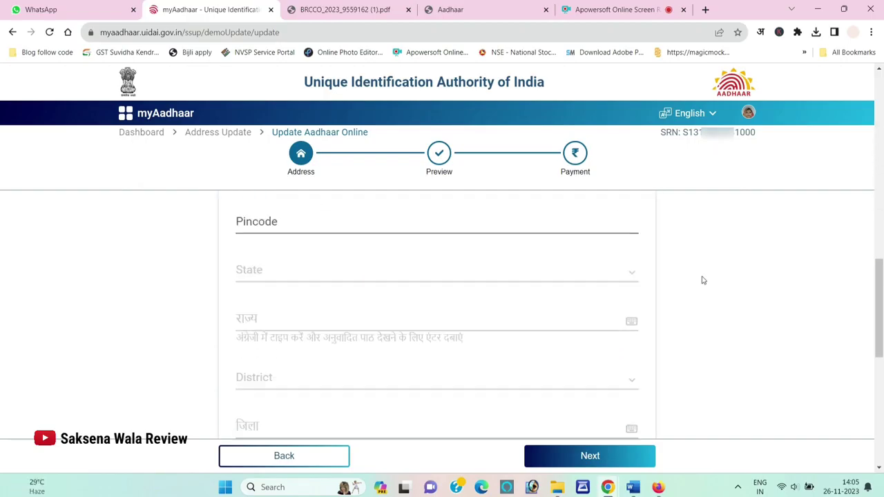
{"action": "left_click", "coordinate": [269, 221]}
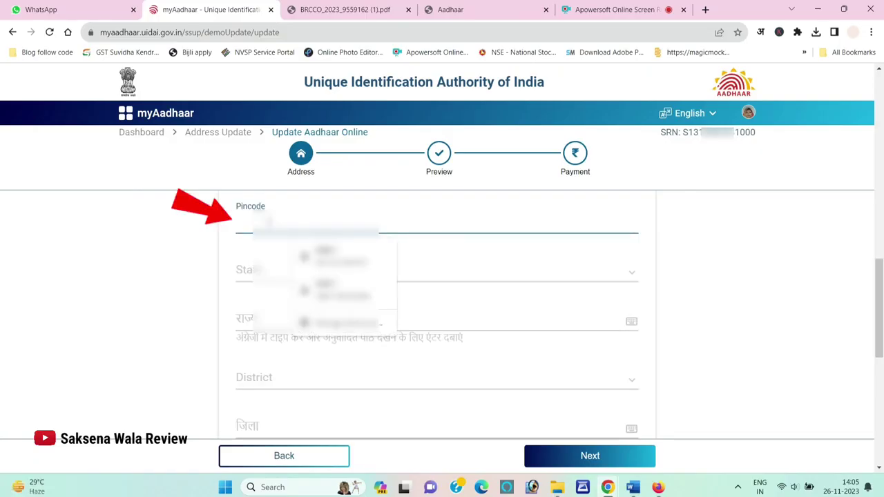
{"action": "type", "text": "848"}
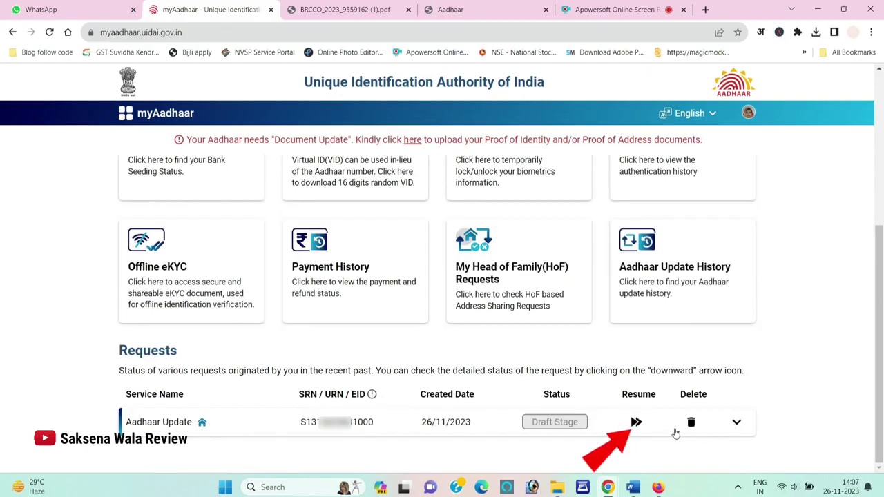
- Resume the draft address update and enter the pincode so State fills in as Bihar
{"action": "left_click", "coordinate": [636, 422]}
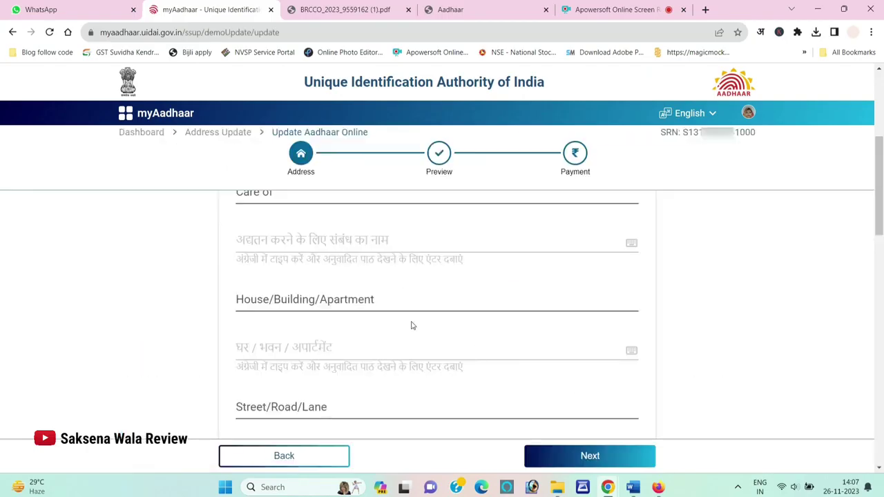
{"action": "scroll", "coordinate": [412, 324], "scroll_direction": "down", "scroll_amount": 6}
{"action": "scroll", "coordinate": [412, 324], "scroll_direction": "up", "scroll_amount": 3}
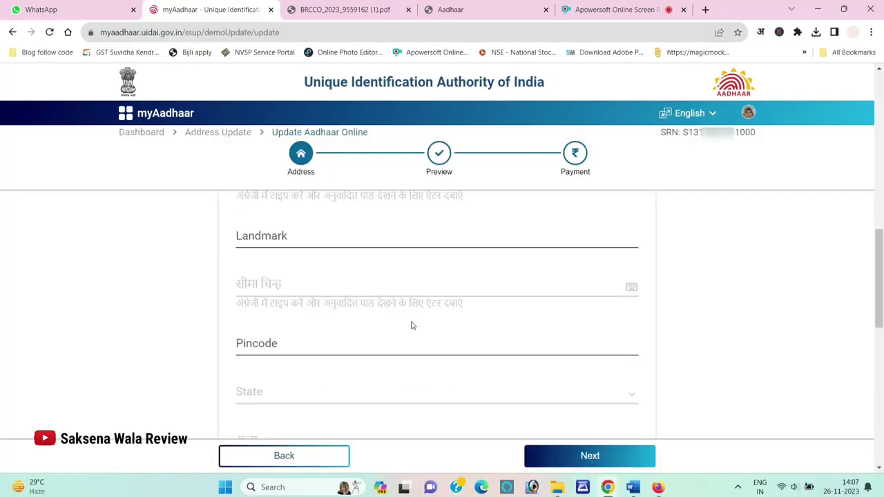
{"action": "left_click", "coordinate": [313, 346]}
{"action": "type", "text": "84"}
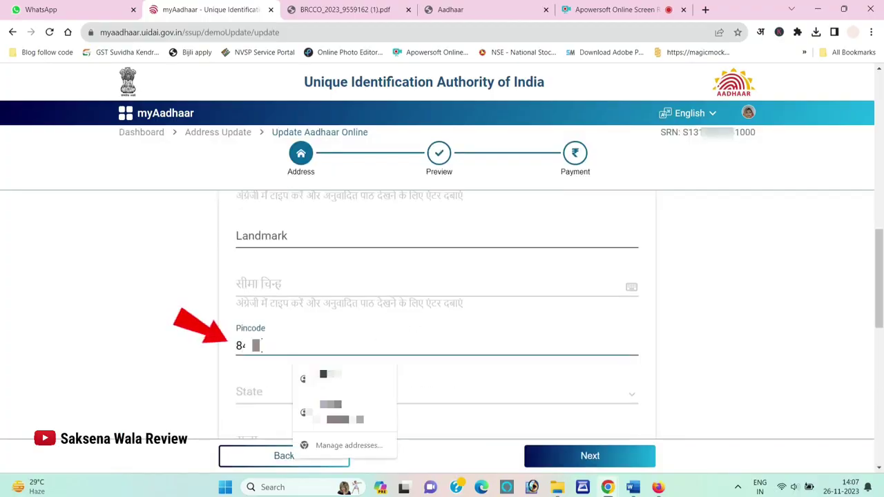
{"action": "left_click", "coordinate": [191, 317]}
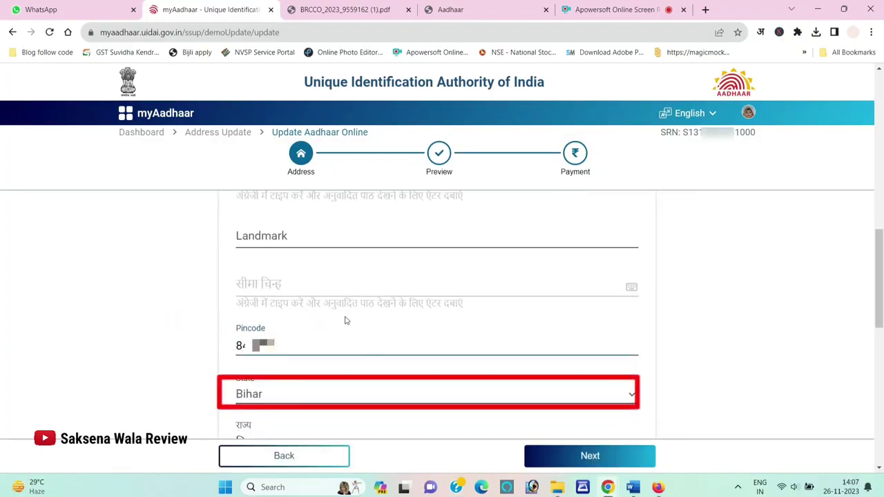
- Pick the village/town from the Village/Town/City dropdown
{"action": "scroll", "coordinate": [319, 327], "scroll_direction": "down", "scroll_amount": 3}
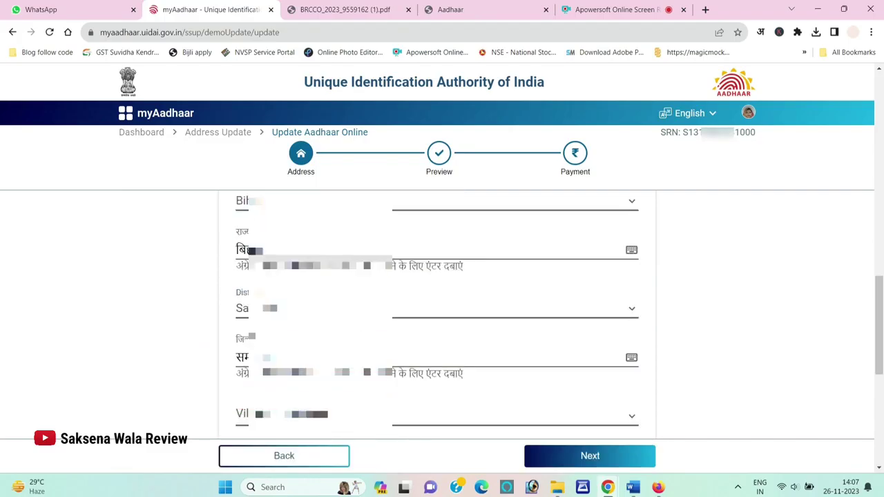
{"action": "scroll", "coordinate": [283, 235], "scroll_direction": "down", "scroll_amount": 3}
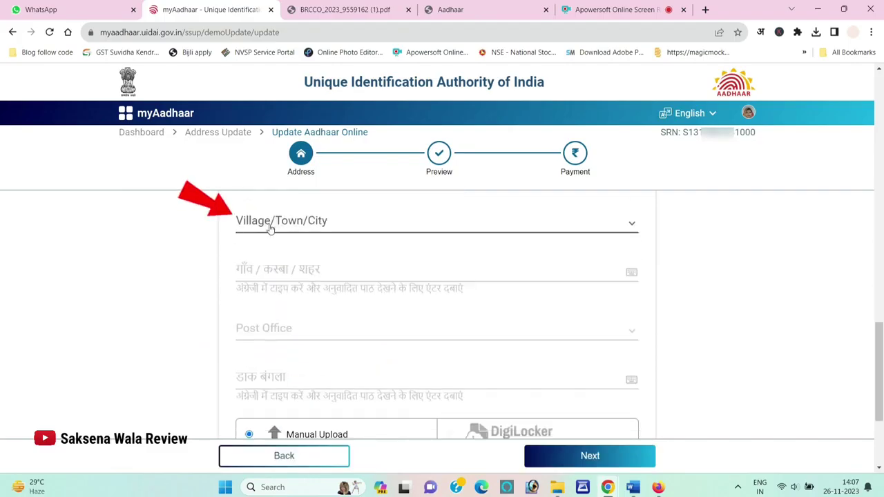
{"action": "left_click", "coordinate": [274, 234]}
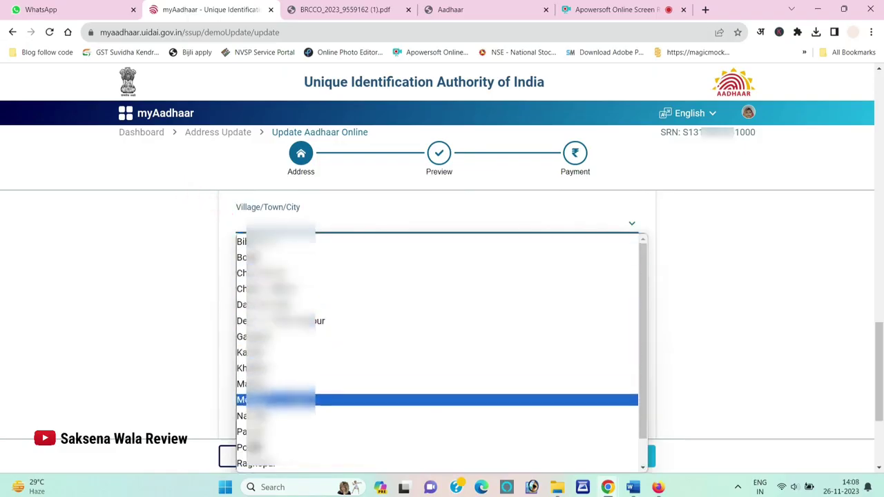
{"action": "key", "text": "d"}
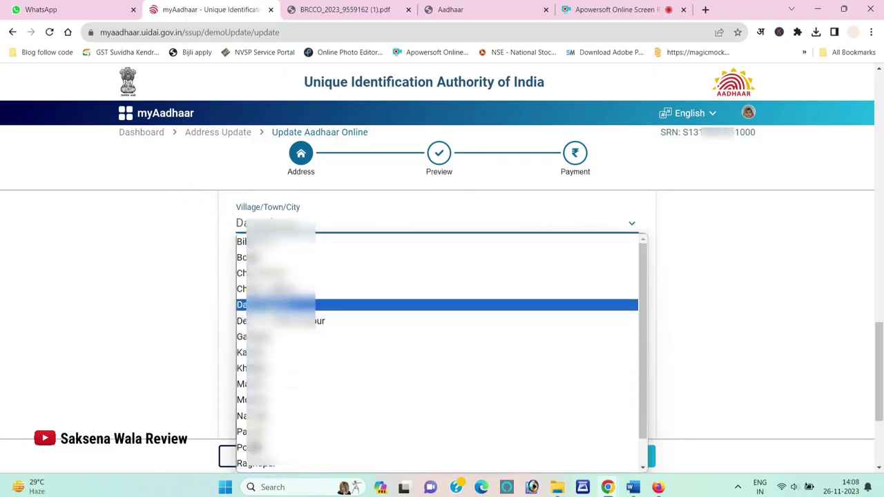
{"action": "key", "text": "Return"}
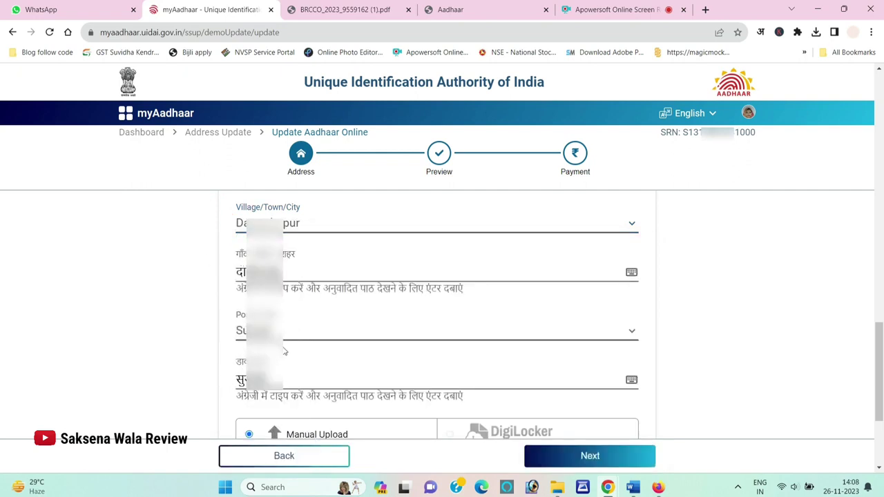
{"action": "scroll", "coordinate": [283, 351], "scroll_direction": "up", "scroll_amount": 5}
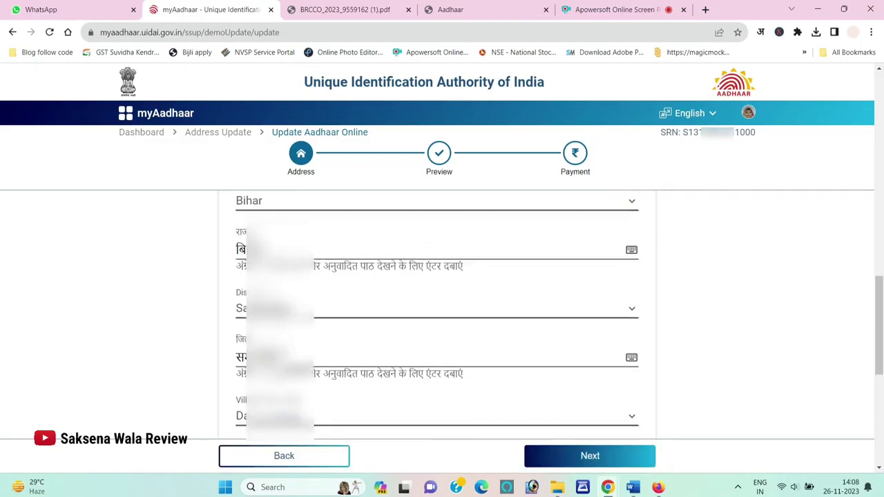
{"action": "scroll", "coordinate": [283, 351], "scroll_direction": "up", "scroll_amount": 10}
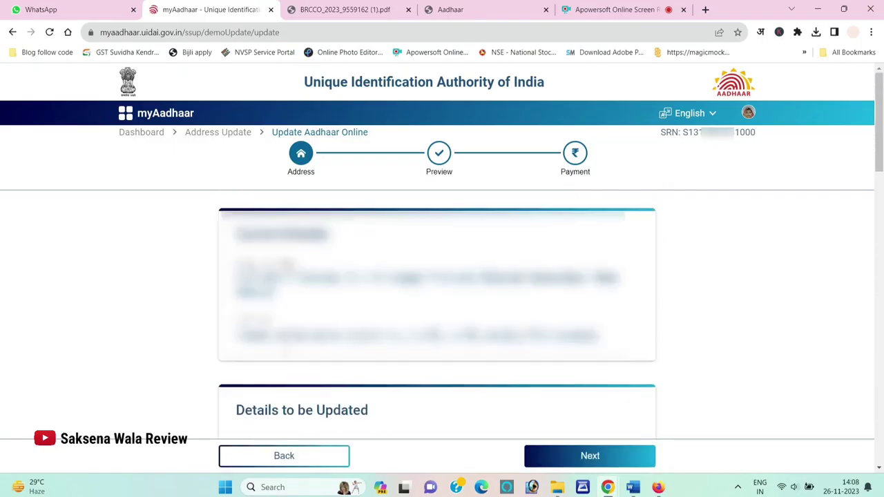
- Re-enter the relative's name in the Care of field
{"action": "scroll", "coordinate": [282, 351], "scroll_direction": "down", "scroll_amount": 2}
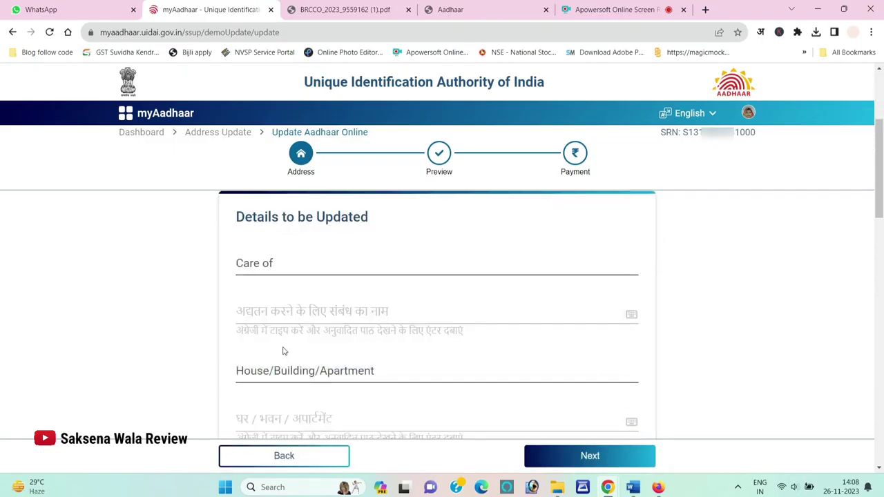
{"action": "left_click", "coordinate": [281, 261]}
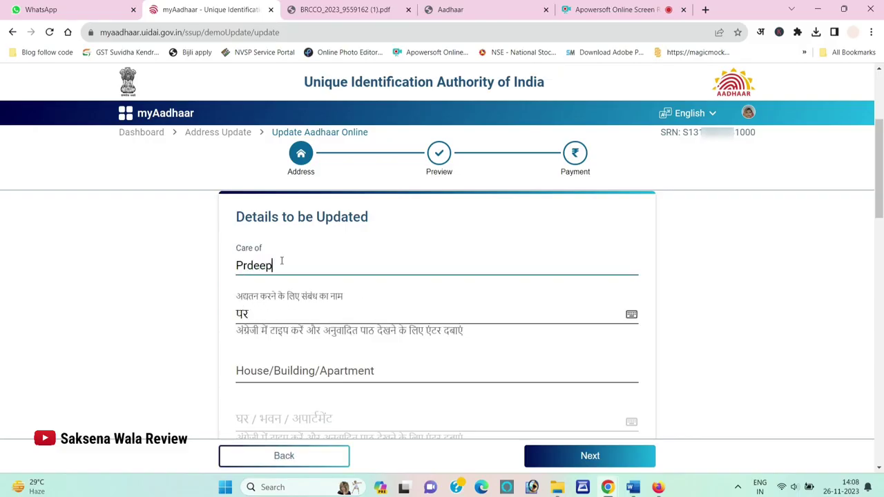
- Fill in the House/Building/Apartment line and refresh its Hindi version
{"action": "left_click", "coordinate": [265, 371]}
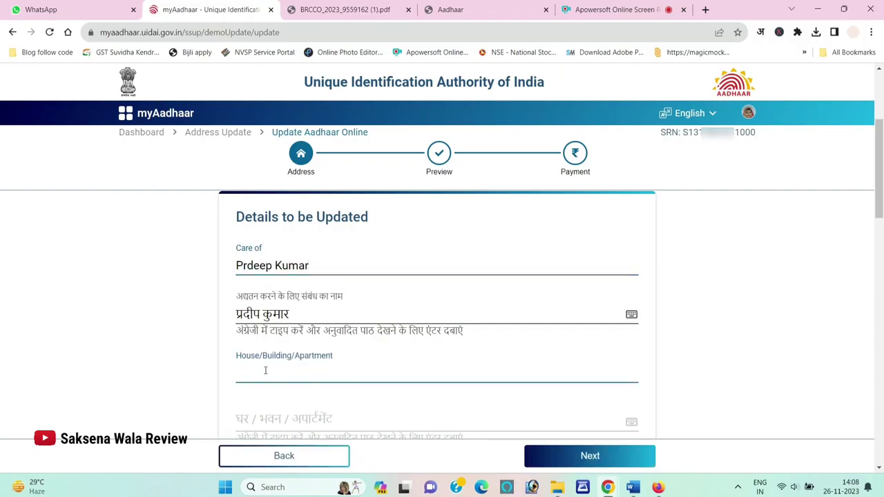
{"action": "type", "text": "Ward No 10"}
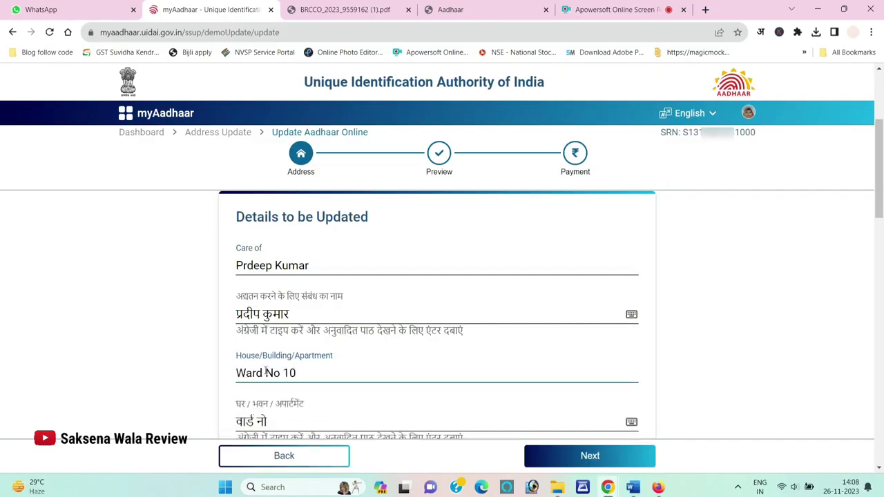
{"action": "scroll", "coordinate": [288, 345], "scroll_direction": "down", "scroll_amount": 3}
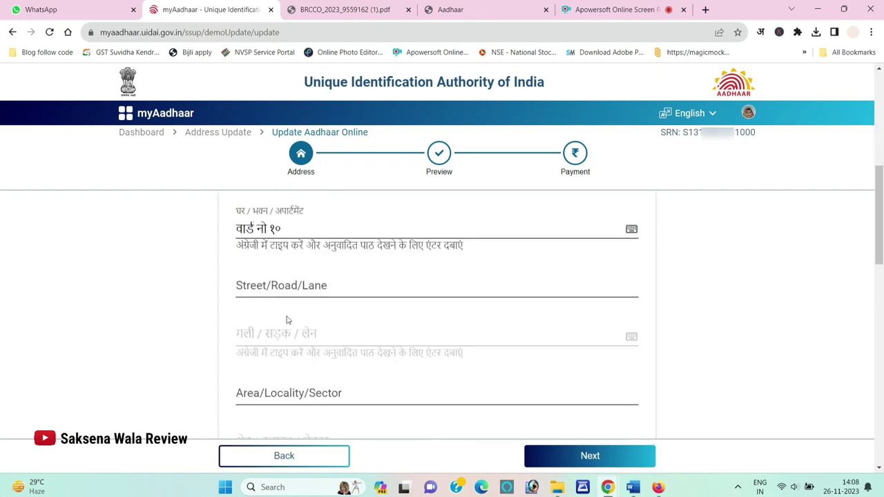
{"action": "left_click_drag", "start_coordinate": [881, 232], "coordinate": [880, 205]}
{"action": "left_click", "coordinate": [299, 331]}
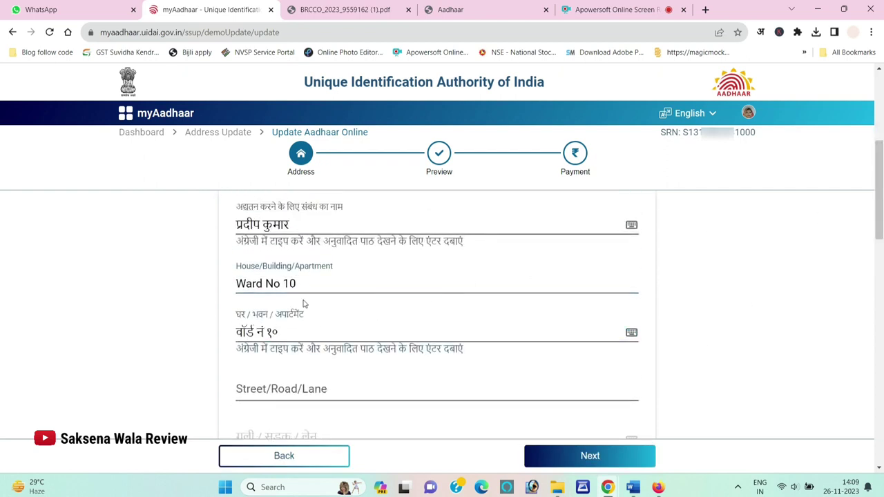
{"action": "scroll", "coordinate": [303, 304], "scroll_direction": "down", "scroll_amount": 3}
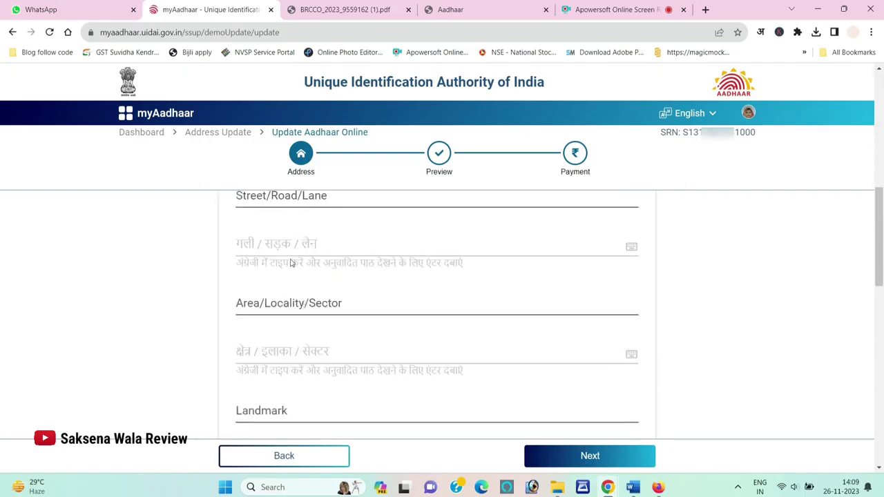
{"action": "scroll", "coordinate": [292, 289], "scroll_direction": "down", "scroll_amount": 3}
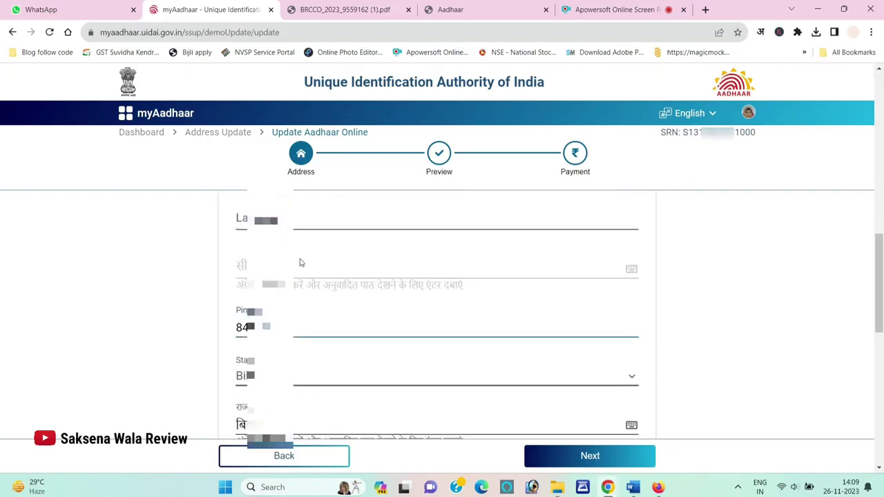
{"action": "scroll", "coordinate": [300, 262], "scroll_direction": "down", "scroll_amount": 5}
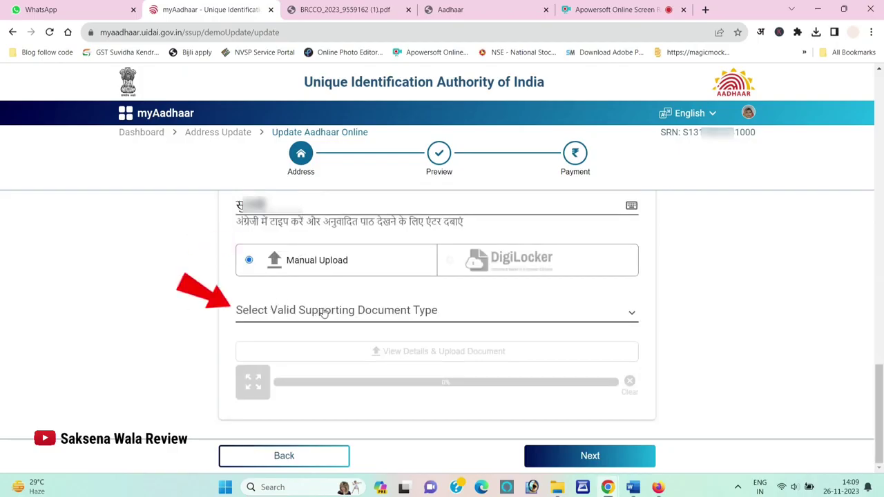
- Choose 'Allotment letter of accommodation' as the supporting document type and acknowledge the advisory
{"action": "left_click", "coordinate": [354, 313]}
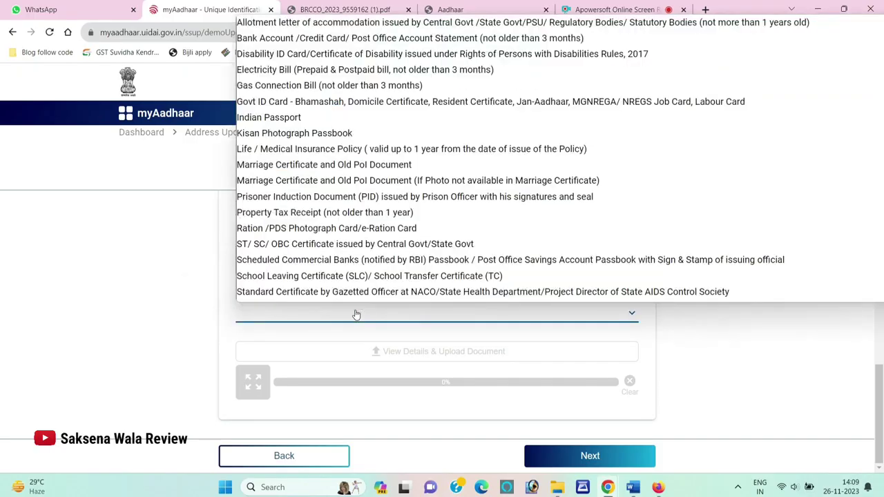
{"action": "scroll", "coordinate": [331, 152], "scroll_direction": "down", "scroll_amount": 1}
{"action": "scroll", "coordinate": [321, 56], "scroll_direction": "up", "scroll_amount": 1}
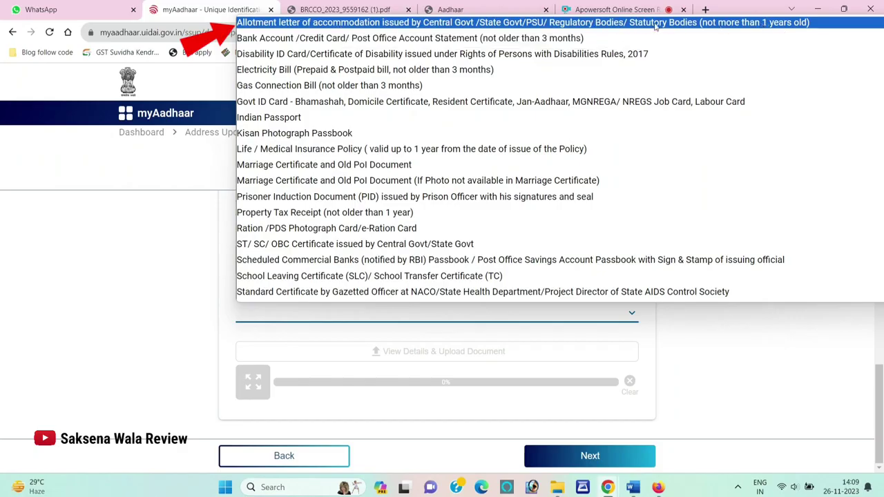
{"action": "left_click", "coordinate": [423, 25]}
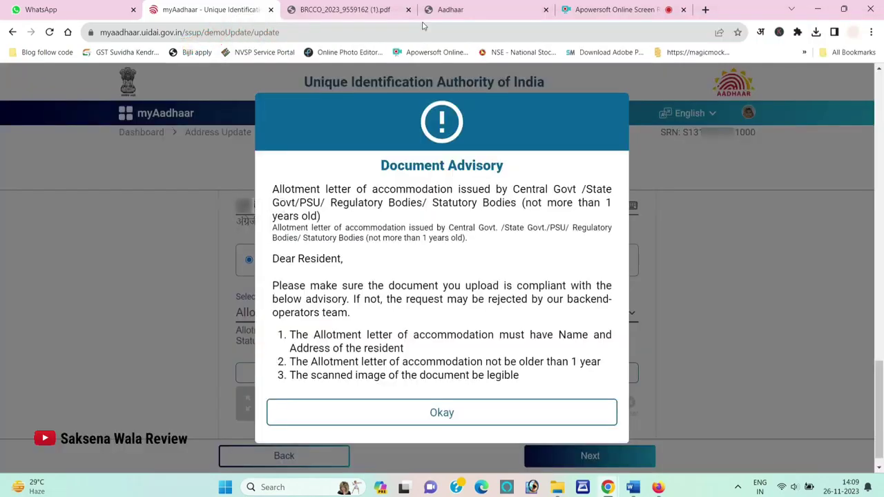
{"action": "left_click", "coordinate": [441, 416]}
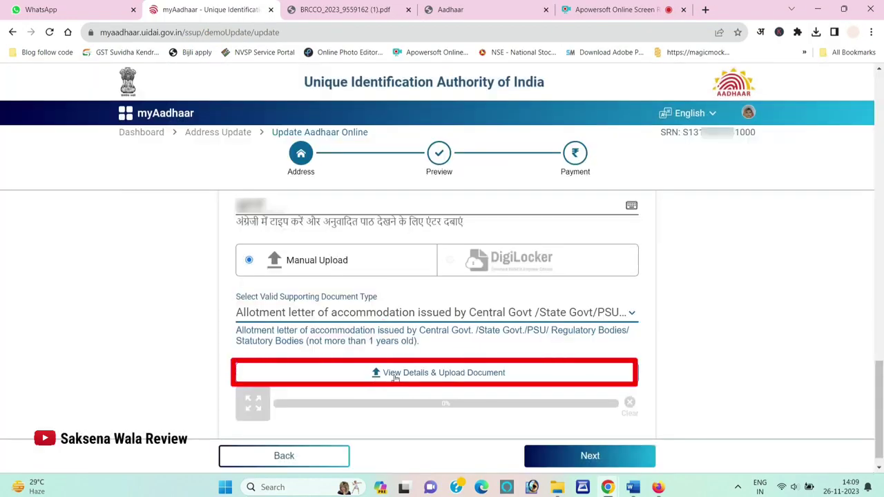
- Upload the allotment letter PDF, preview it, and continue to the Preview step
{"action": "left_click", "coordinate": [468, 374]}
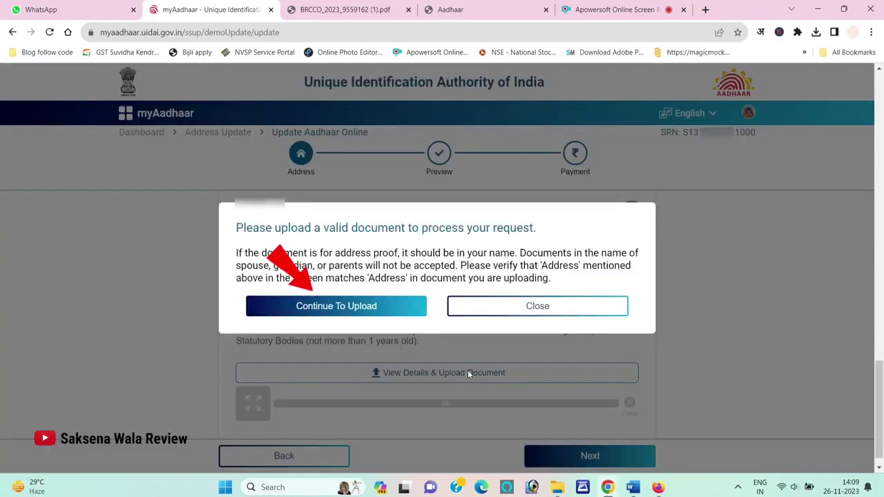
{"action": "left_click", "coordinate": [349, 307]}
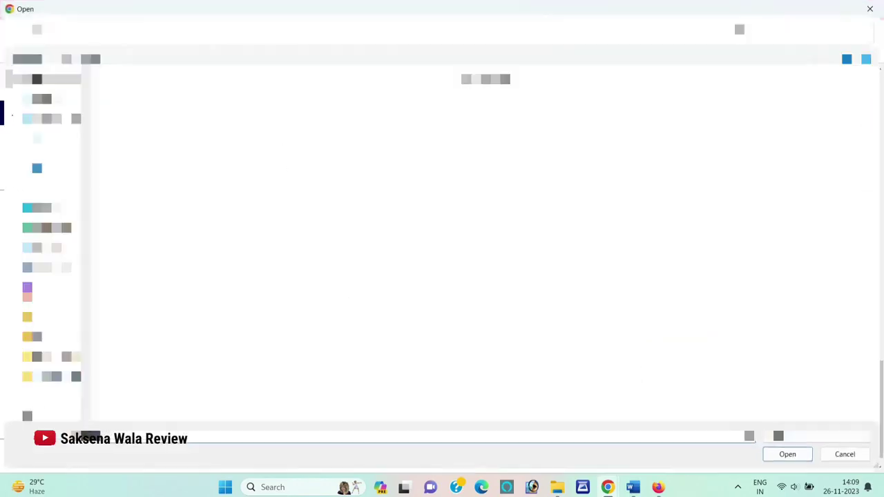
{"action": "left_click", "coordinate": [220, 442]}
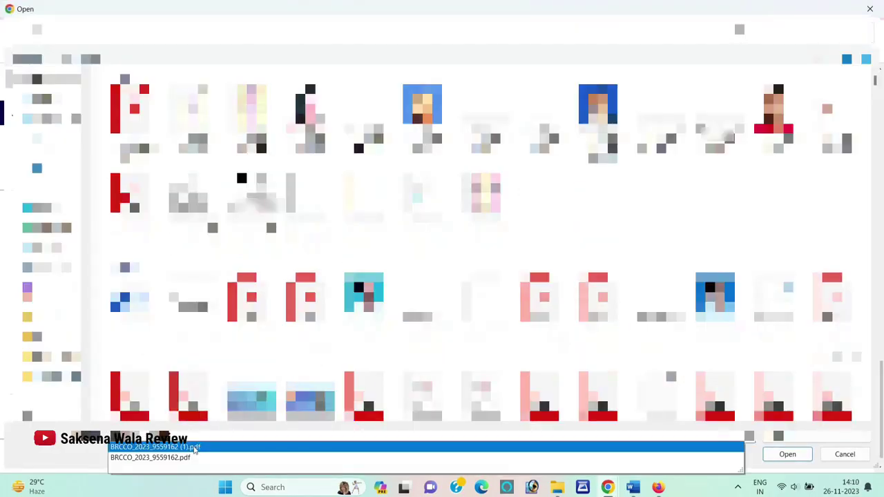
{"action": "left_click", "coordinate": [197, 448]}
{"action": "left_click", "coordinate": [765, 456]}
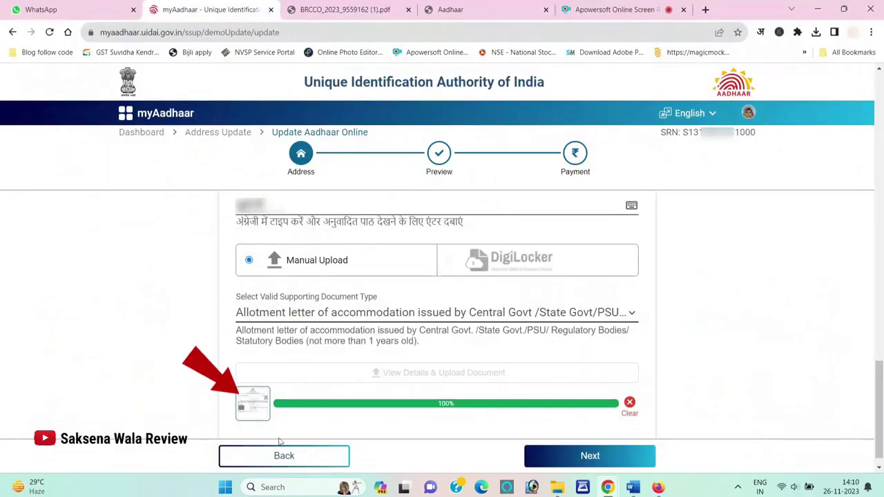
{"action": "left_click", "coordinate": [249, 403]}
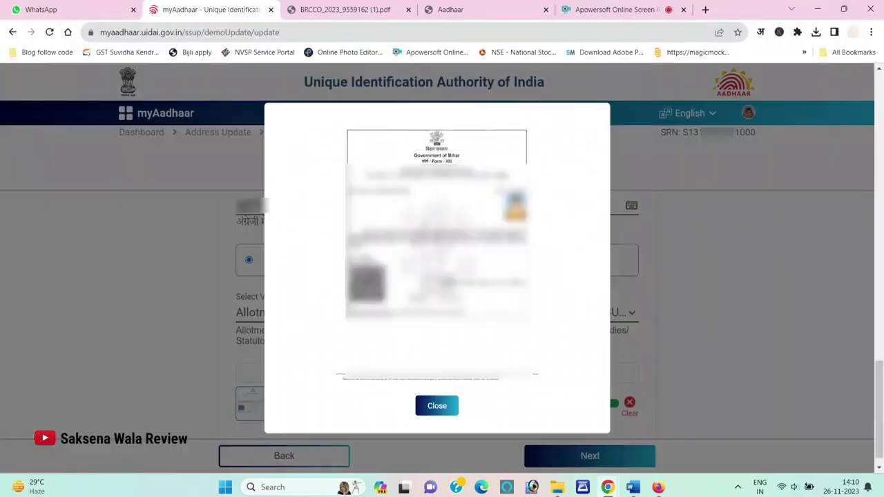
{"action": "left_click", "coordinate": [437, 406]}
{"action": "left_click", "coordinate": [588, 455]}
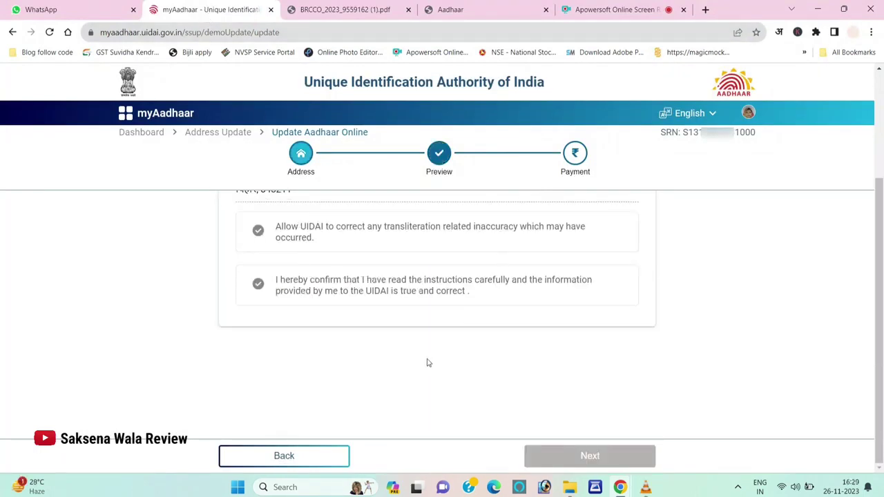
- Review the new address on the Preview page and tick both UIDAI declaration checkboxes
{"action": "scroll", "coordinate": [426, 363], "scroll_direction": "up", "scroll_amount": 2}
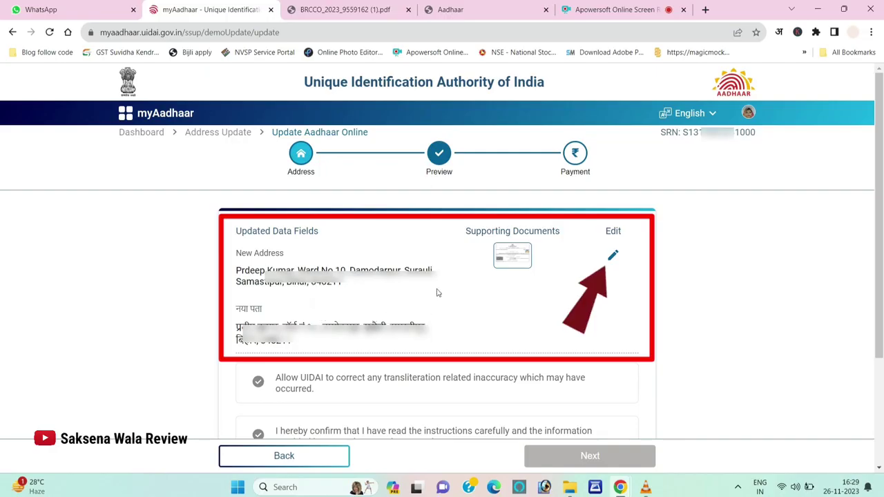
{"action": "scroll", "coordinate": [436, 292], "scroll_direction": "down", "scroll_amount": 2}
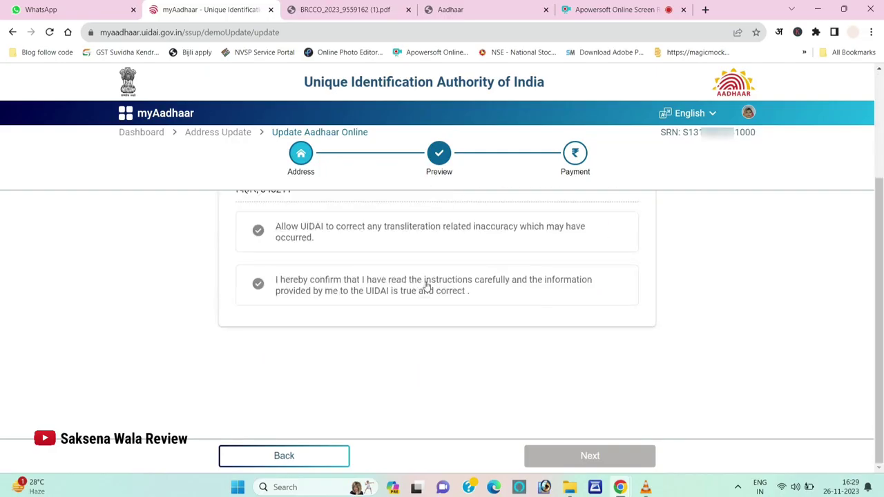
{"action": "left_click", "coordinate": [259, 231]}
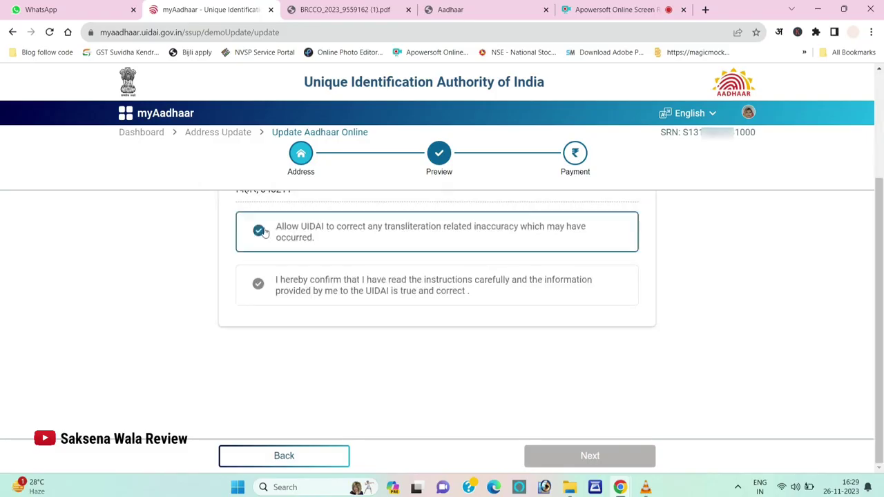
{"action": "left_click", "coordinate": [266, 283]}
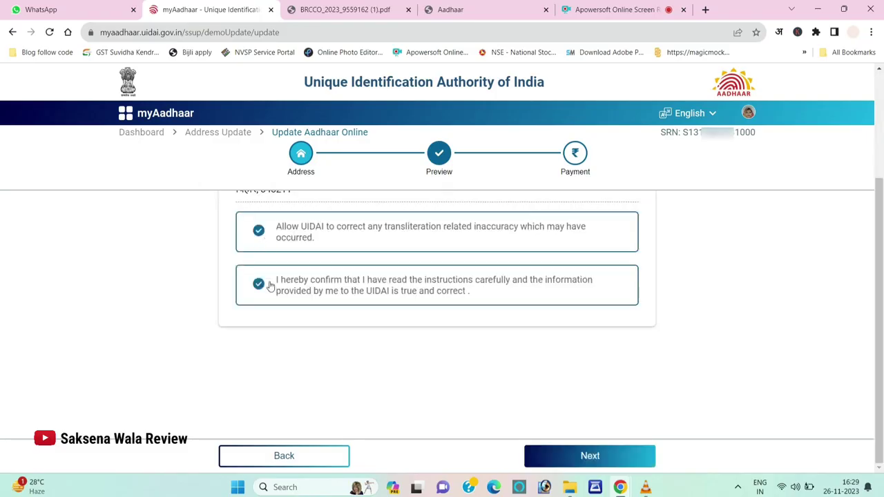
- Accept the Rs. 50 update charge and confirm reading the payments and refunds process
{"action": "left_click", "coordinate": [584, 457]}
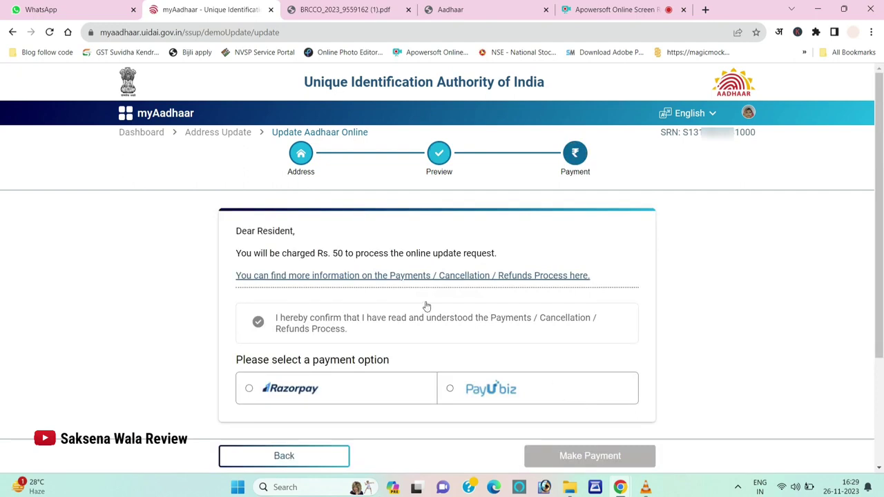
{"action": "left_click_drag", "start_coordinate": [314, 253], "coordinate": [355, 254]}
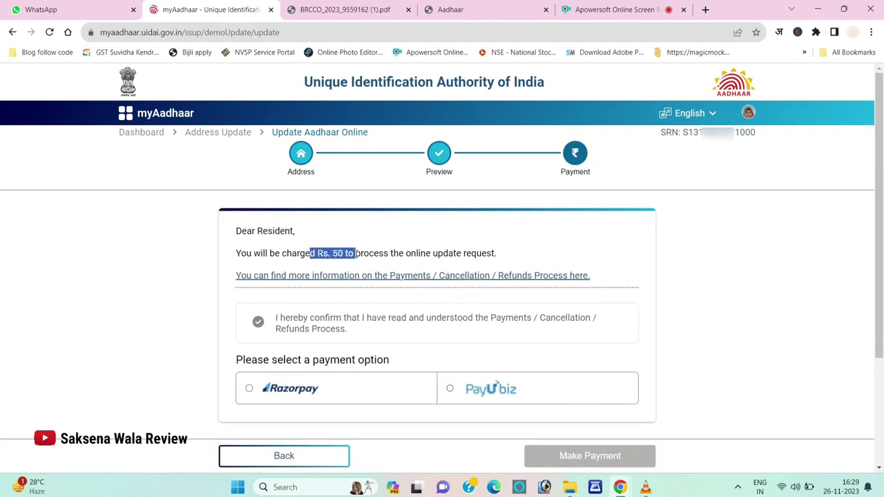
{"action": "left_click", "coordinate": [355, 253]}
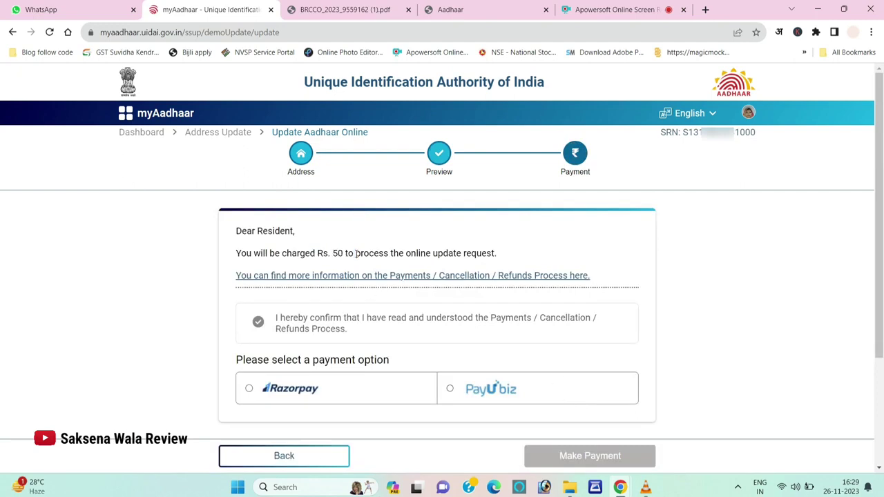
{"action": "left_click", "coordinate": [274, 322]}
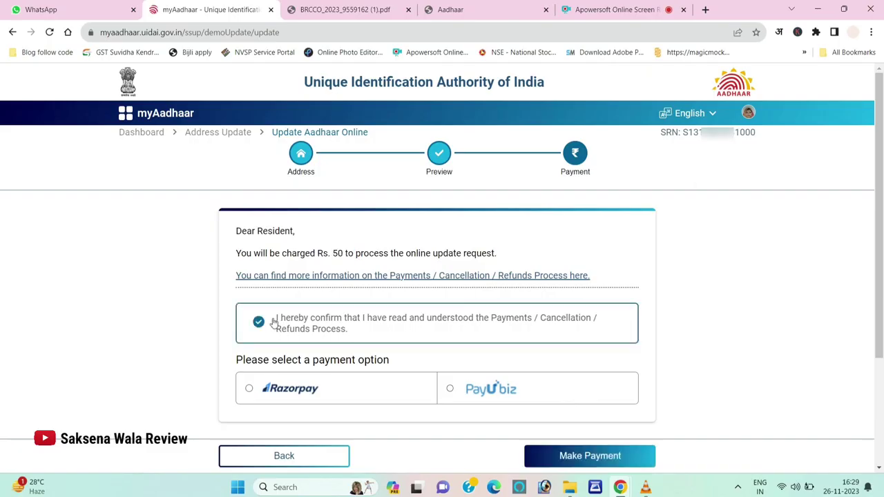
{"action": "left_click_drag", "start_coordinate": [237, 360], "coordinate": [397, 357]}
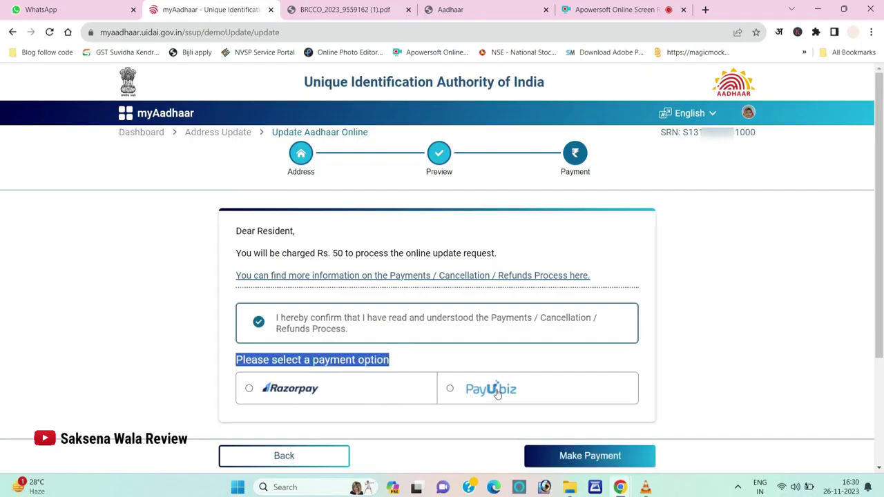
{"action": "left_click", "coordinate": [472, 360]}
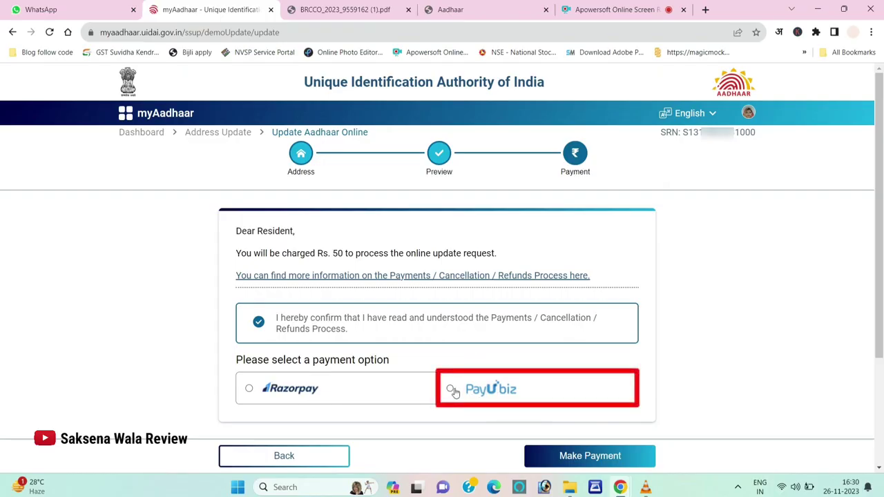
- Submit payment with PayUbiz, retrying via Razorpay after the failure, until the PayU page opens
{"action": "left_click", "coordinate": [581, 455]}
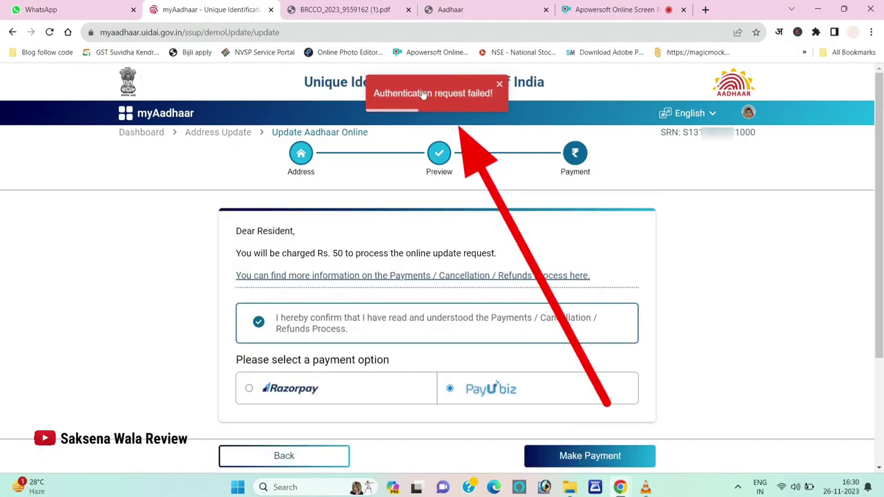
{"action": "left_click", "coordinate": [498, 84]}
{"action": "left_click", "coordinate": [299, 388]}
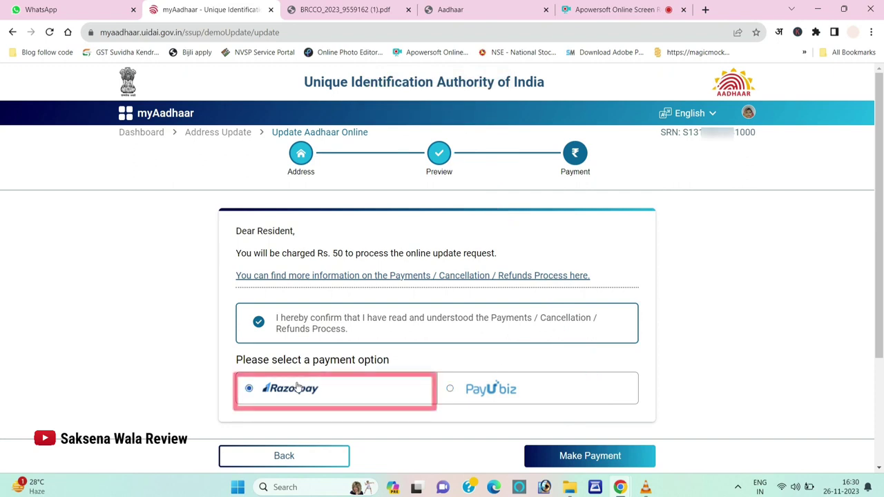
{"action": "left_click", "coordinate": [570, 457]}
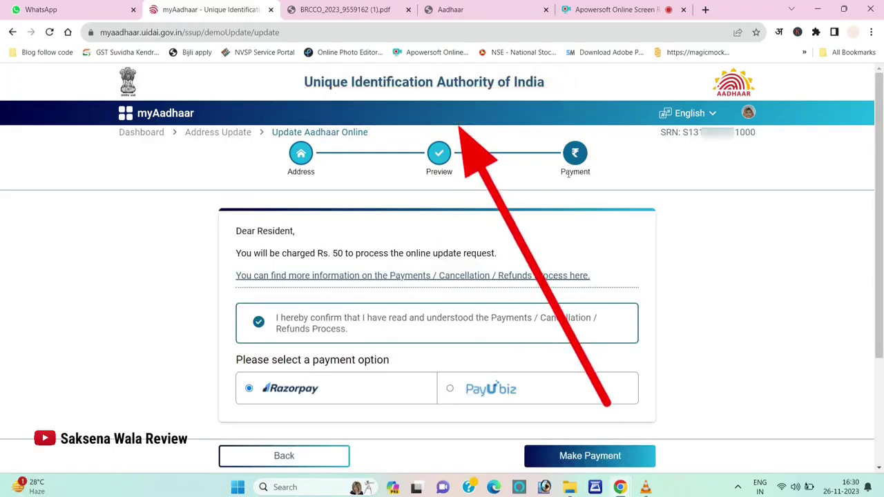
{"action": "left_click", "coordinate": [497, 389]}
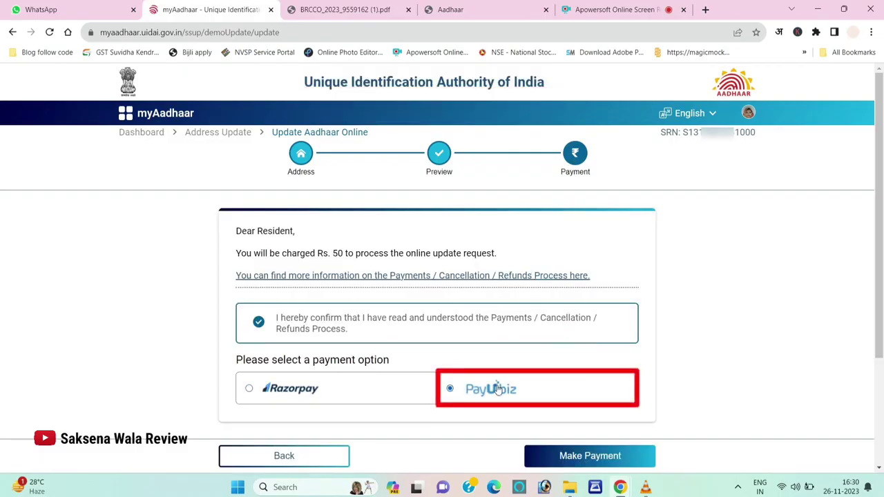
{"action": "left_click", "coordinate": [590, 457]}
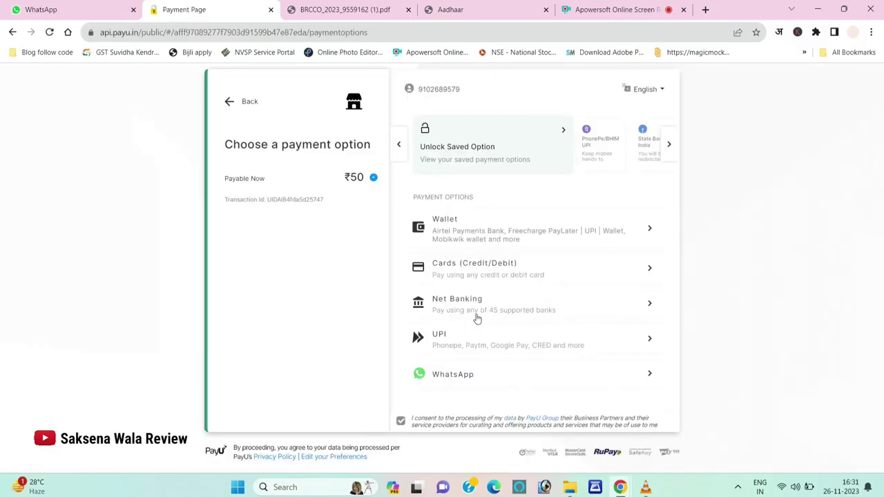
{"action": "left_click", "coordinate": [504, 337]}
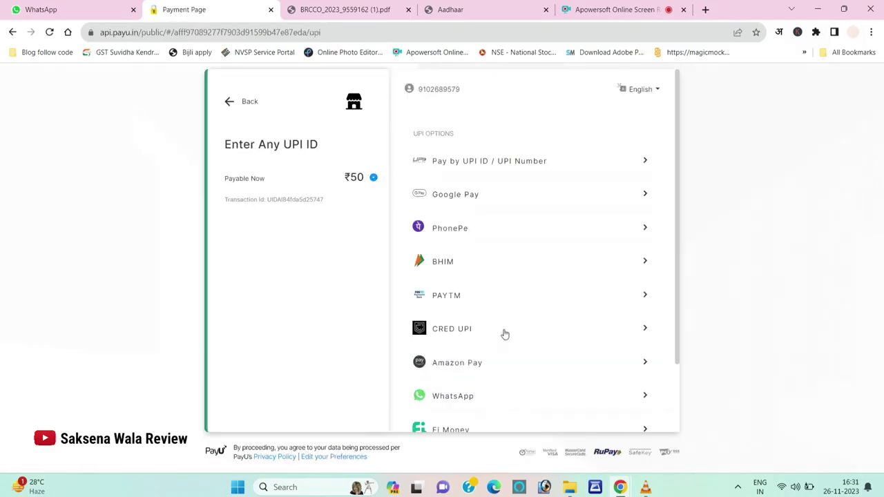
{"action": "left_click", "coordinate": [503, 229]}
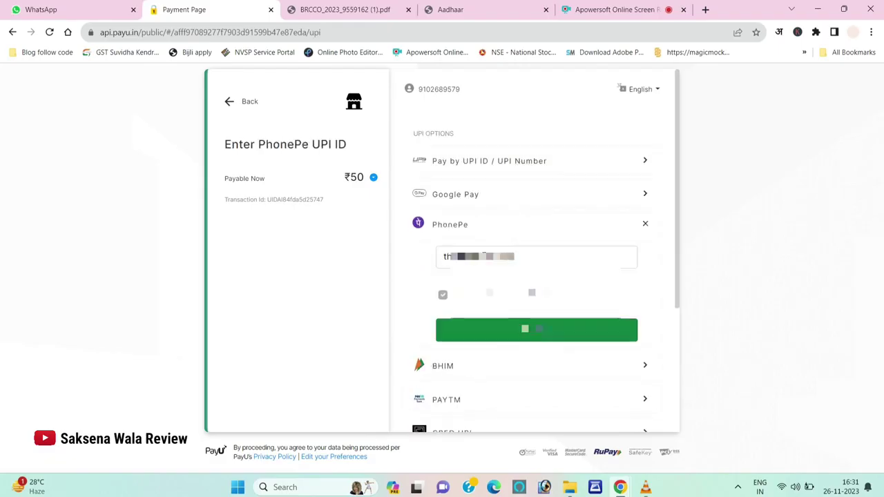
{"action": "type", "text": "@ybl"}
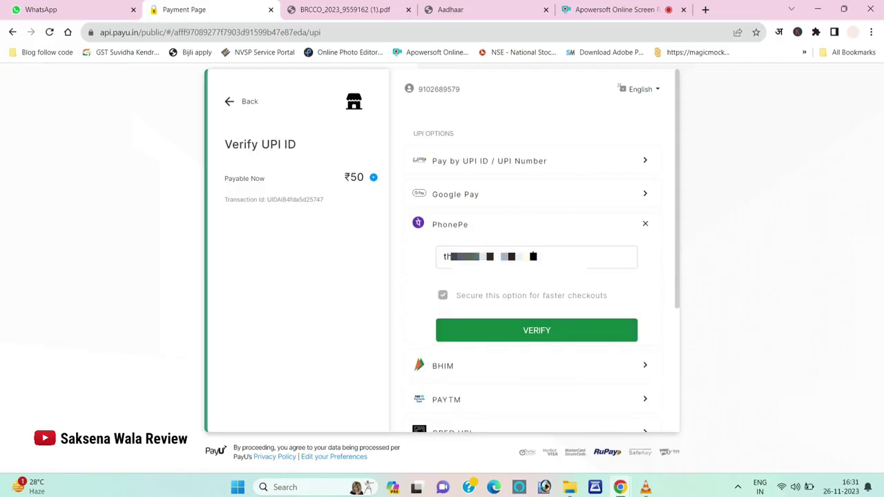
{"action": "left_click", "coordinate": [540, 260]}
{"action": "left_click", "coordinate": [538, 279]}
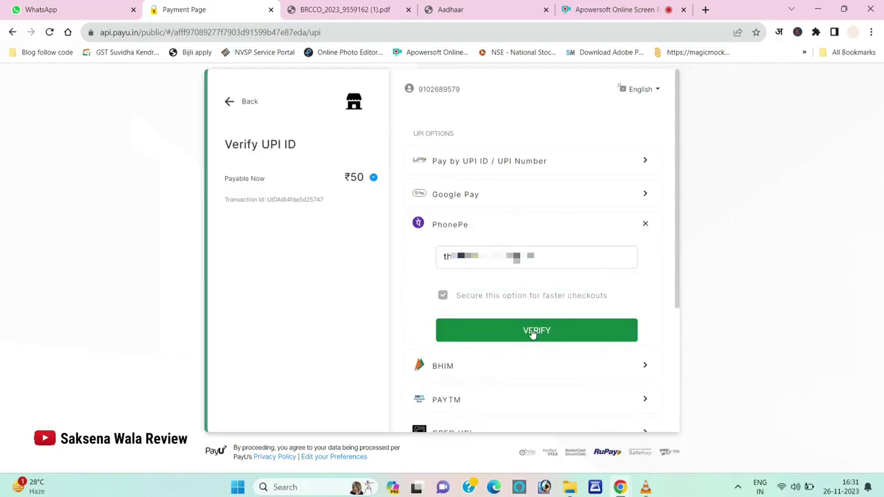
{"action": "left_click", "coordinate": [532, 332]}
{"action": "left_click", "coordinate": [532, 338]}
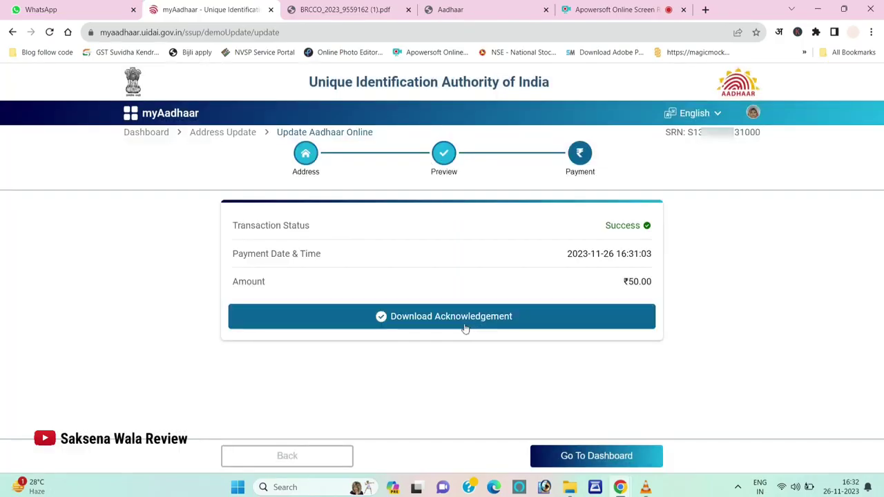
- Download the acknowledgement slip PDF for the ₹50 payment
{"action": "left_click", "coordinate": [443, 317]}
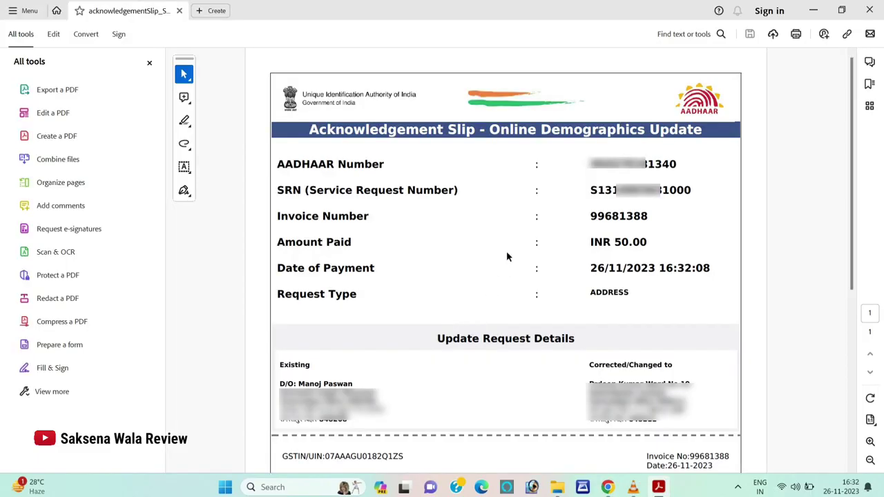
- Select the Service Request Number on the Acrobat slip, then switch back to myAadhaar
{"action": "left_click_drag", "start_coordinate": [589, 190], "coordinate": [694, 195]}
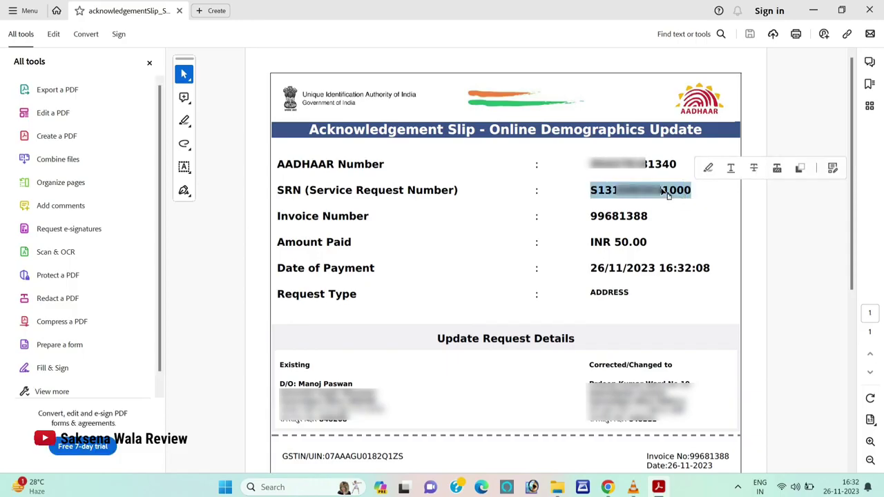
{"action": "left_click", "coordinate": [667, 195]}
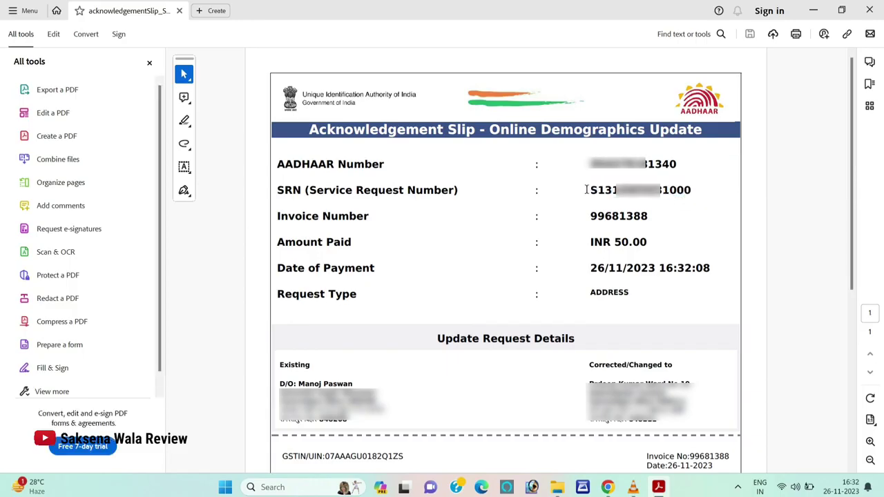
{"action": "left_click_drag", "start_coordinate": [589, 189], "coordinate": [689, 195]}
{"action": "mouse_move", "coordinate": [607, 487]}
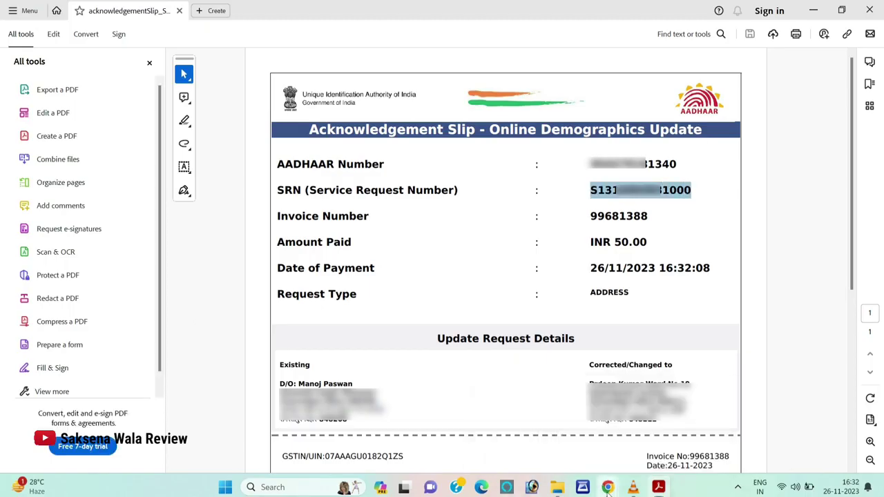
{"action": "left_click", "coordinate": [567, 439]}
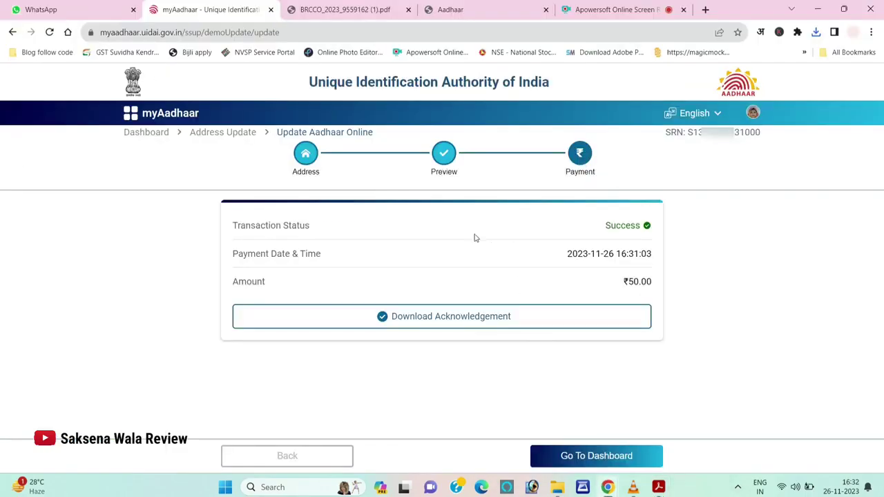
- Open the Dashboard and expand the Aadhaar Update request to see it at Verification Stage
{"action": "left_click", "coordinate": [130, 134]}
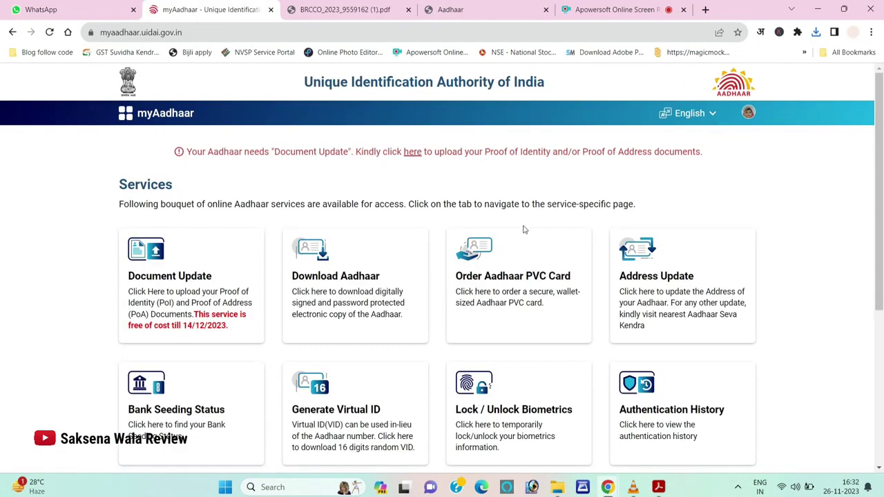
{"action": "scroll", "coordinate": [524, 229], "scroll_direction": "down", "scroll_amount": 4}
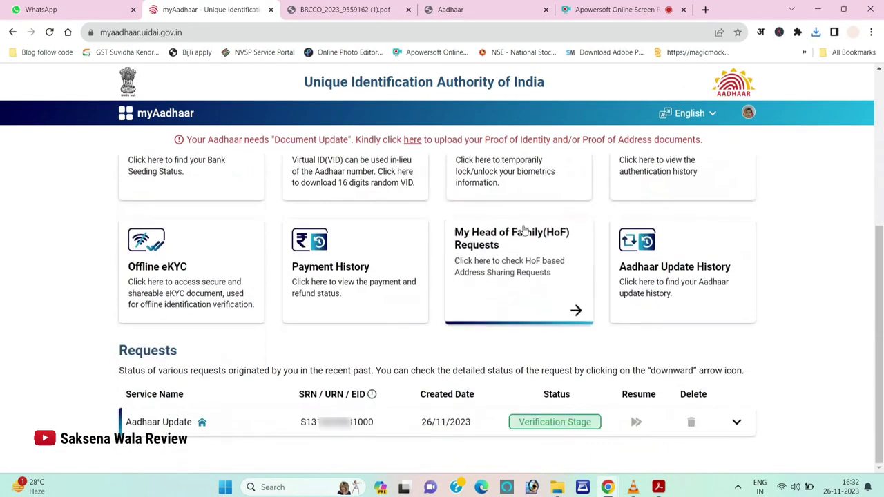
{"action": "left_click", "coordinate": [736, 423]}
{"action": "scroll", "coordinate": [407, 350], "scroll_direction": "down", "scroll_amount": 2}
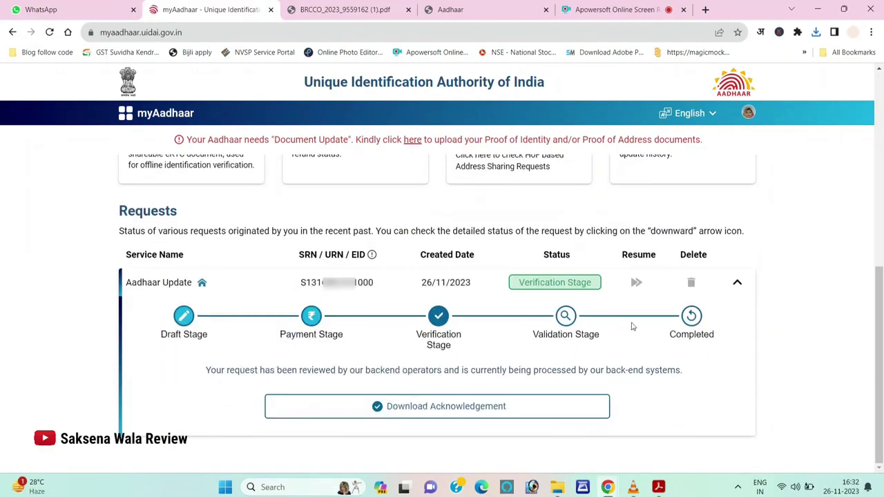
{"action": "left_click", "coordinate": [737, 285]}
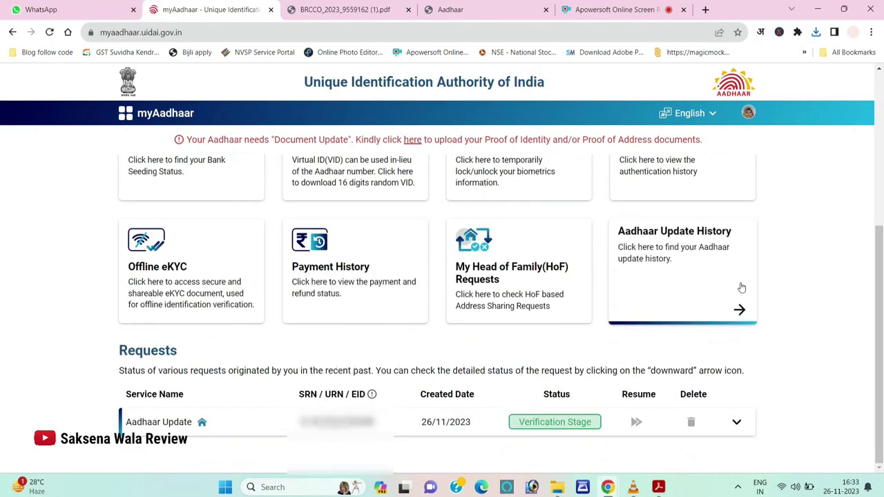
{"action": "scroll", "coordinate": [740, 287], "scroll_direction": "up", "scroll_amount": 4}
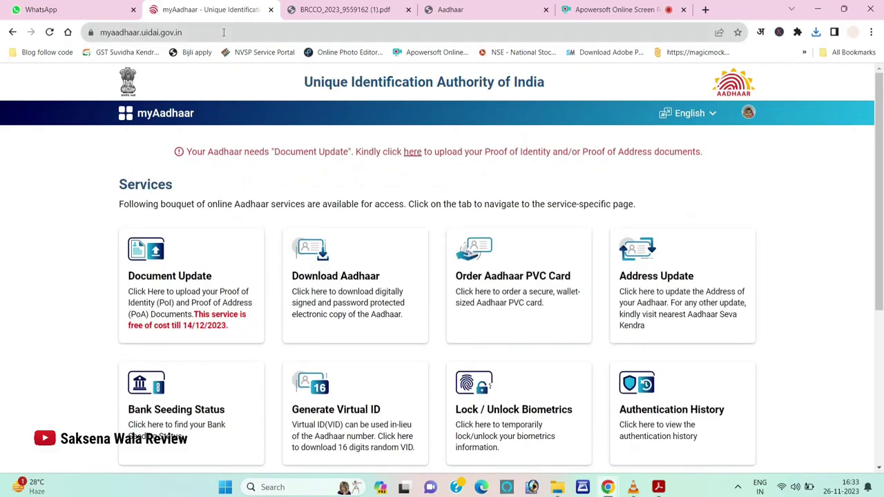
- Search Google for 'my aadhar' and open the myAadhaar - UIDAI result
{"action": "left_click", "coordinate": [224, 32]}
{"action": "type", "text": "my"}
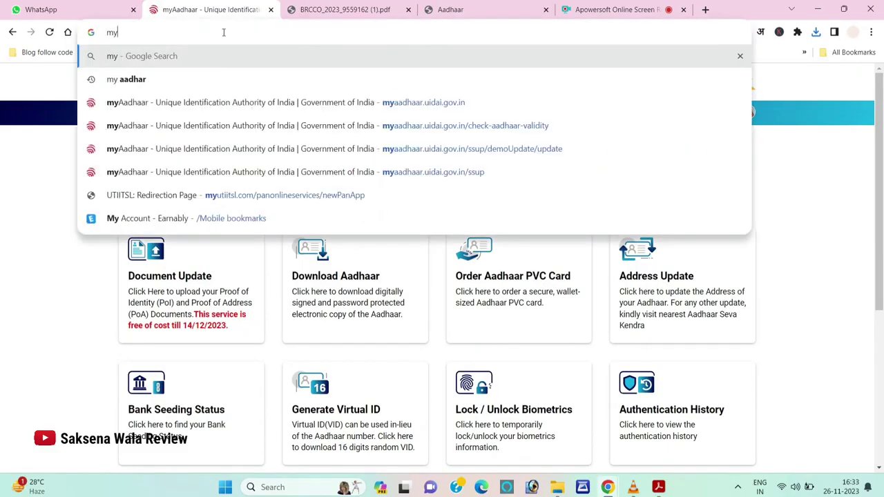
{"action": "type", "text": " aadhar"}
{"action": "key", "text": "Return"}
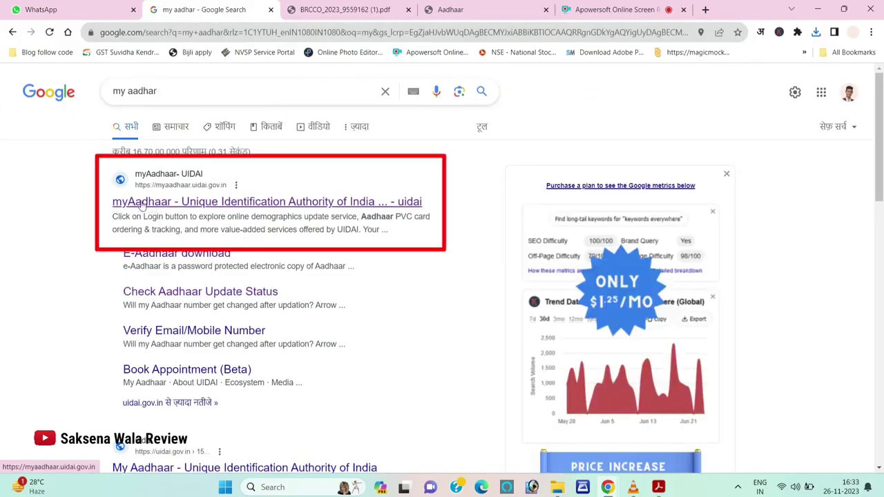
{"action": "left_click", "coordinate": [199, 203]}
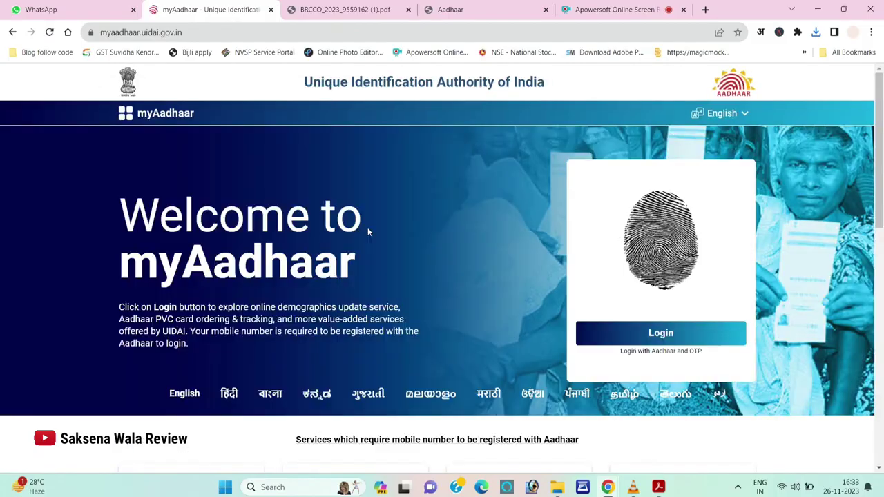
- Scroll down the myAadhaar home page to the Check Enrolment & Update Status card
{"action": "scroll", "coordinate": [367, 232], "scroll_direction": "down", "scroll_amount": 5}
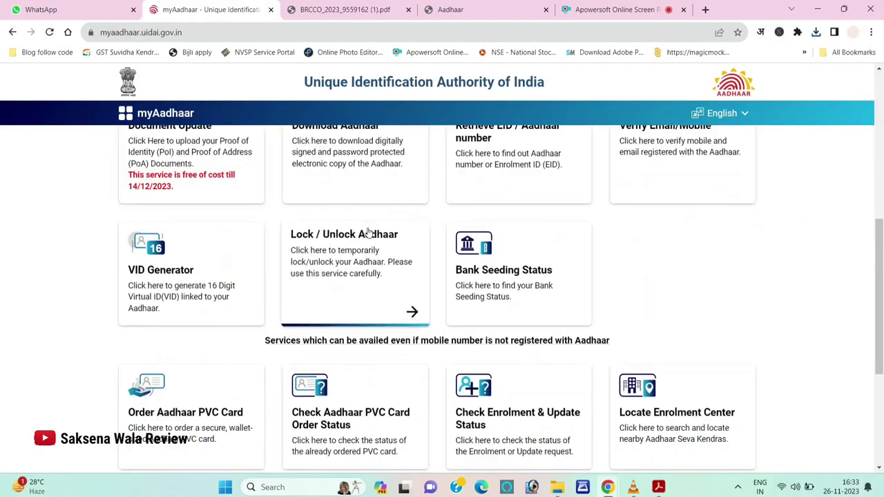
{"action": "scroll", "coordinate": [368, 232], "scroll_direction": "down", "scroll_amount": 3}
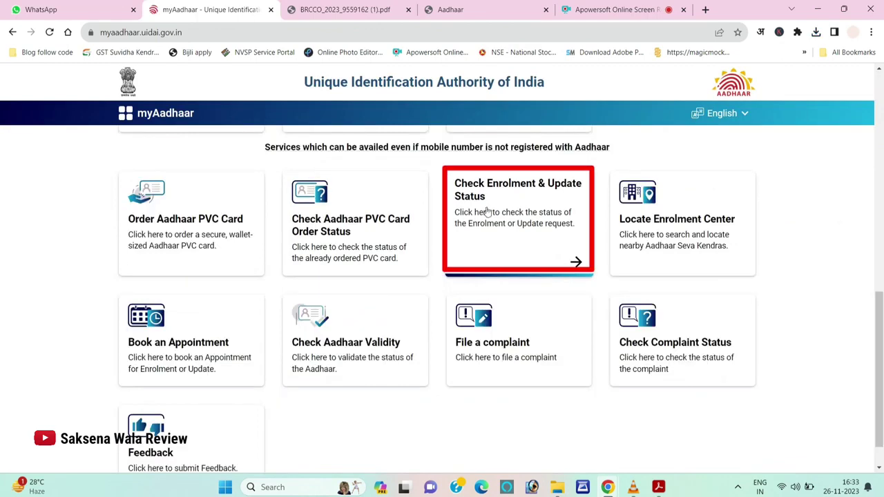
{"action": "left_click", "coordinate": [487, 212]}
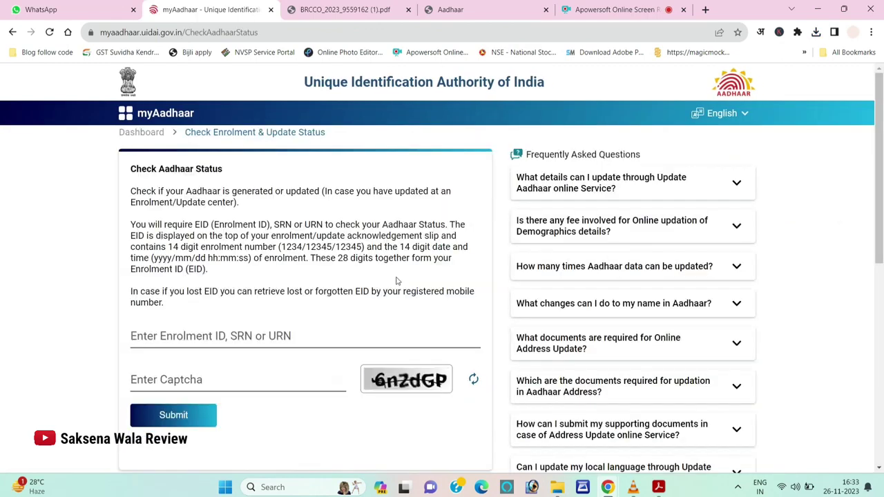
- Paste the copied SRN into the Enrolment ID field, enter the captcha, and submit
{"action": "left_click", "coordinate": [282, 334]}
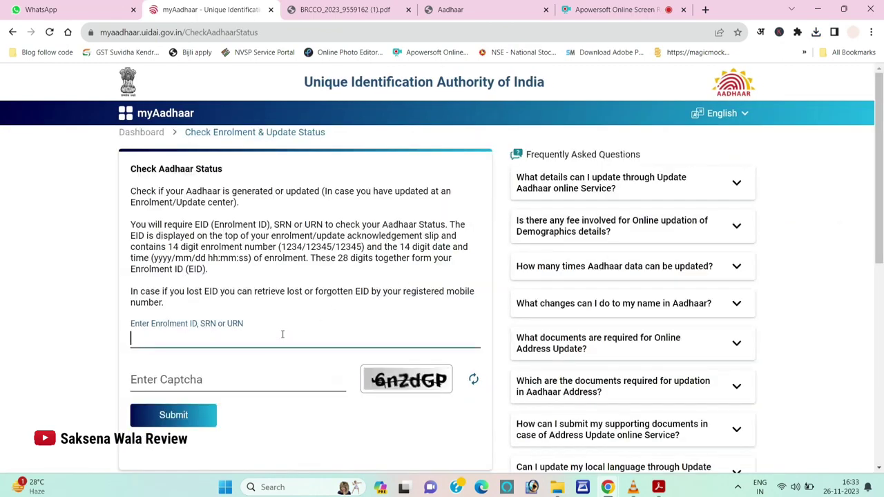
{"action": "left_click", "coordinate": [658, 486]}
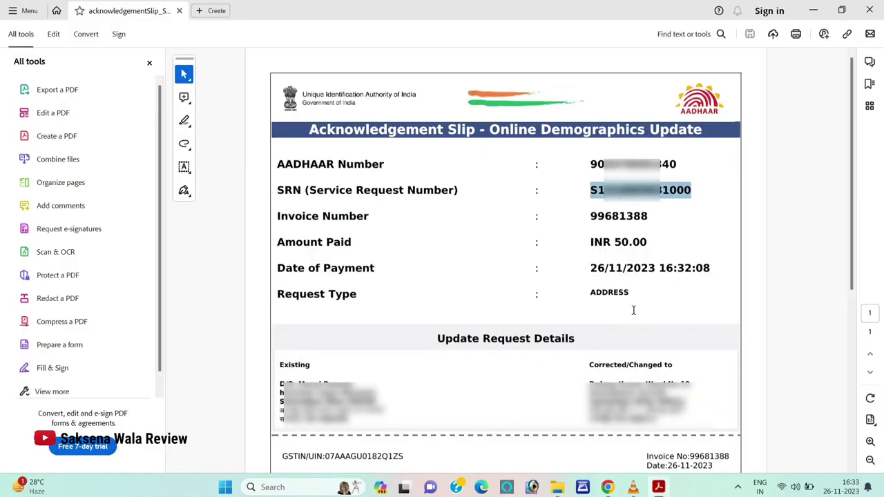
{"action": "left_click", "coordinate": [607, 487]}
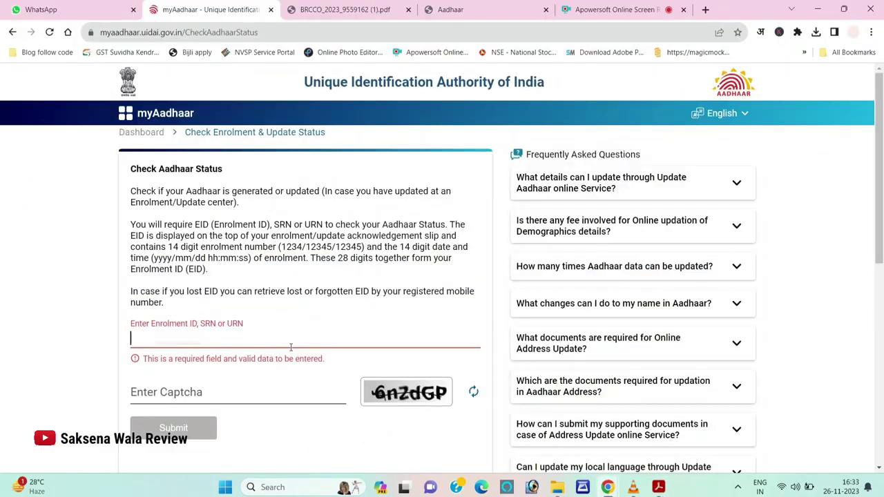
{"action": "key", "text": "ctrl+v"}
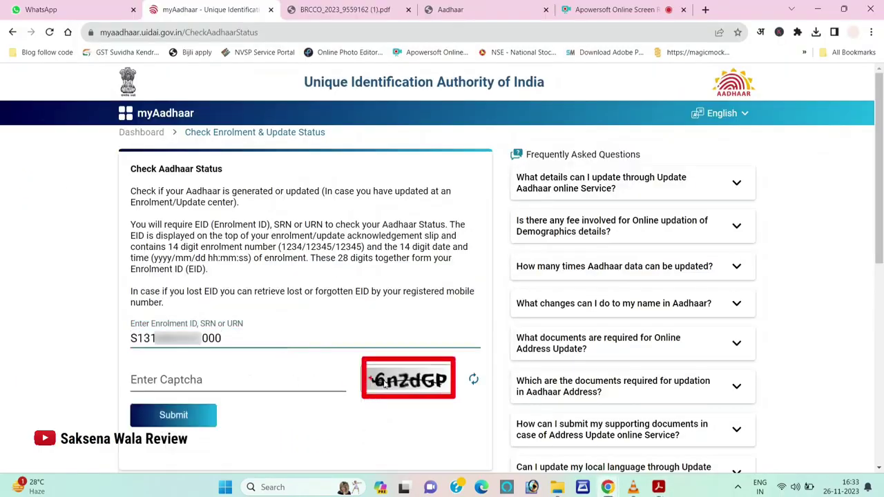
{"action": "left_click", "coordinate": [232, 385]}
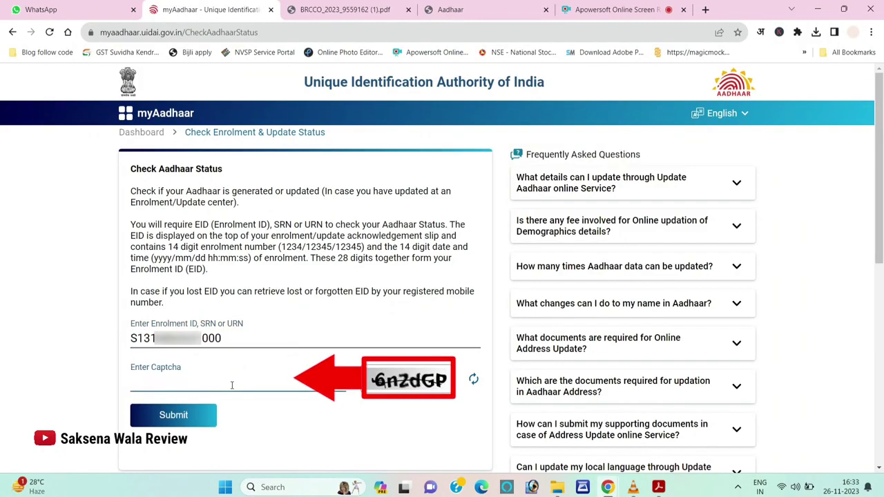
{"action": "type", "text": "6n"}
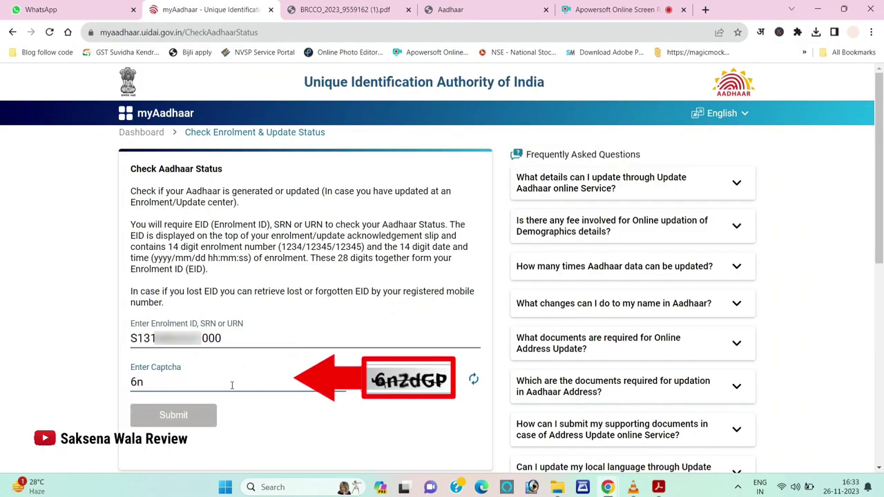
{"action": "type", "text": "2dGP"}
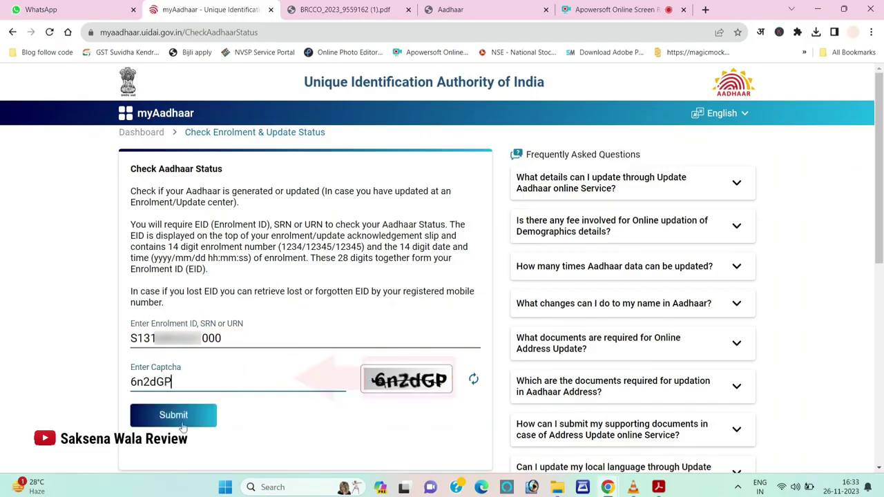
{"action": "left_click", "coordinate": [168, 418]}
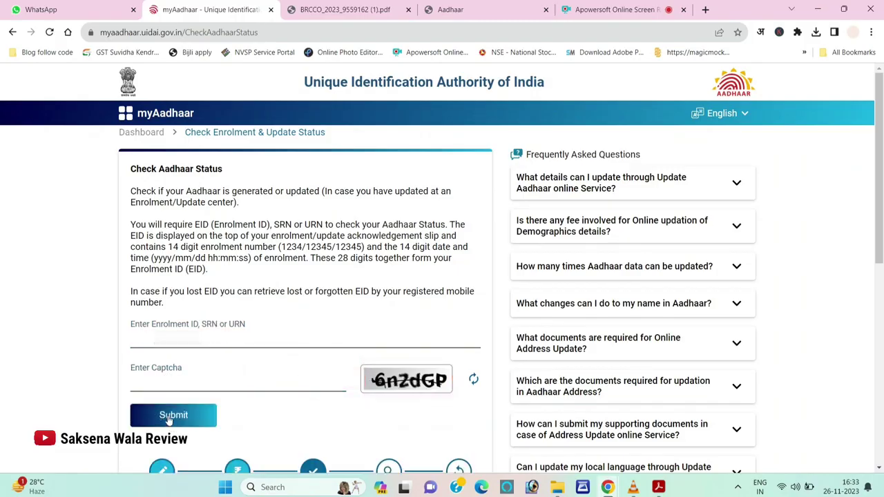
{"action": "scroll", "coordinate": [262, 331], "scroll_direction": "down", "scroll_amount": 3}
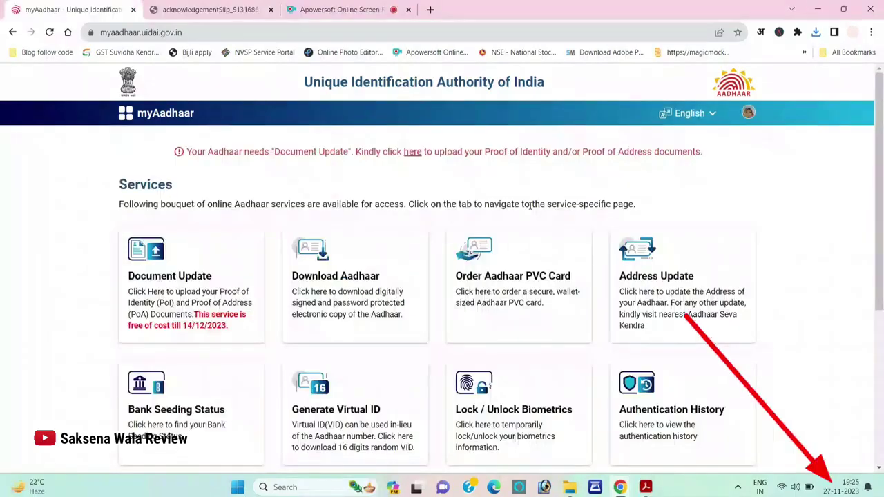
- Expand the 26/11/2023 Aadhaar Update row in the Requests table to view its Completed stages
{"action": "scroll", "coordinate": [530, 205], "scroll_direction": "down", "scroll_amount": 4}
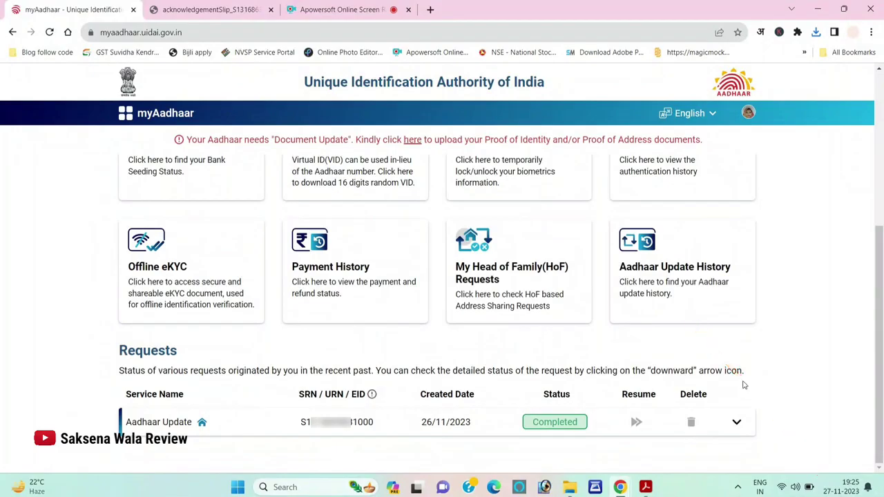
{"action": "left_click", "coordinate": [736, 422]}
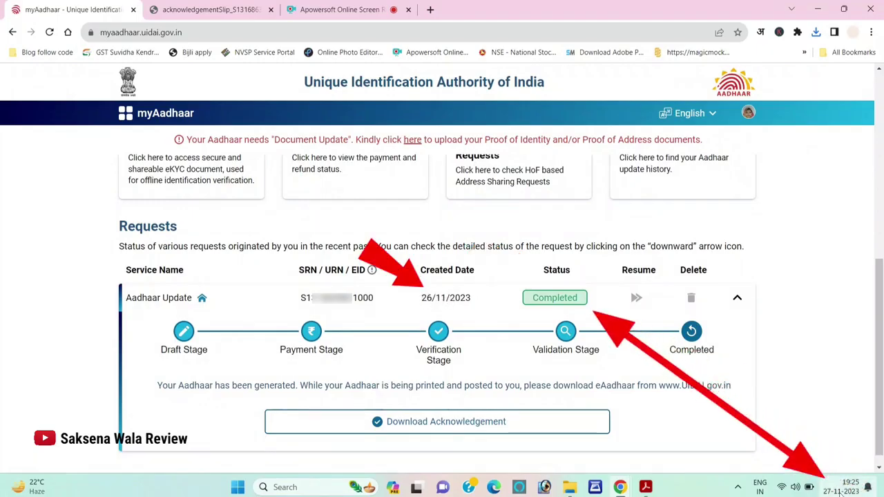
{"action": "mouse_move", "coordinate": [839, 490]}
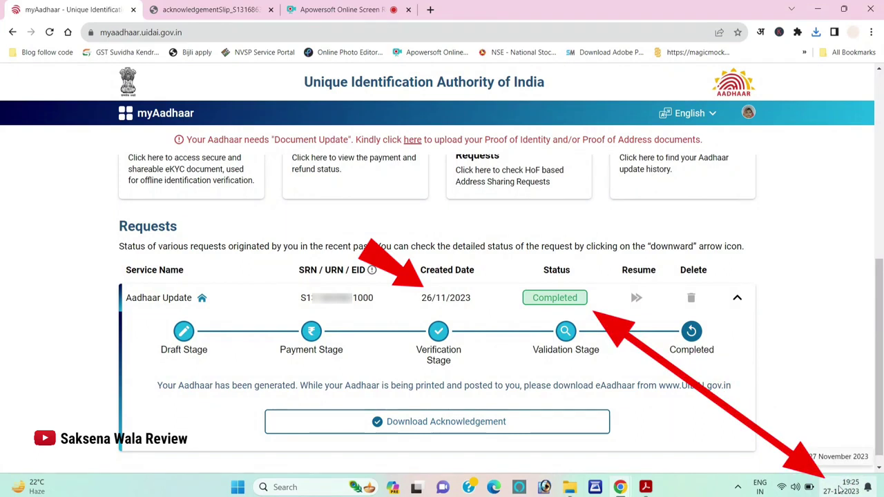